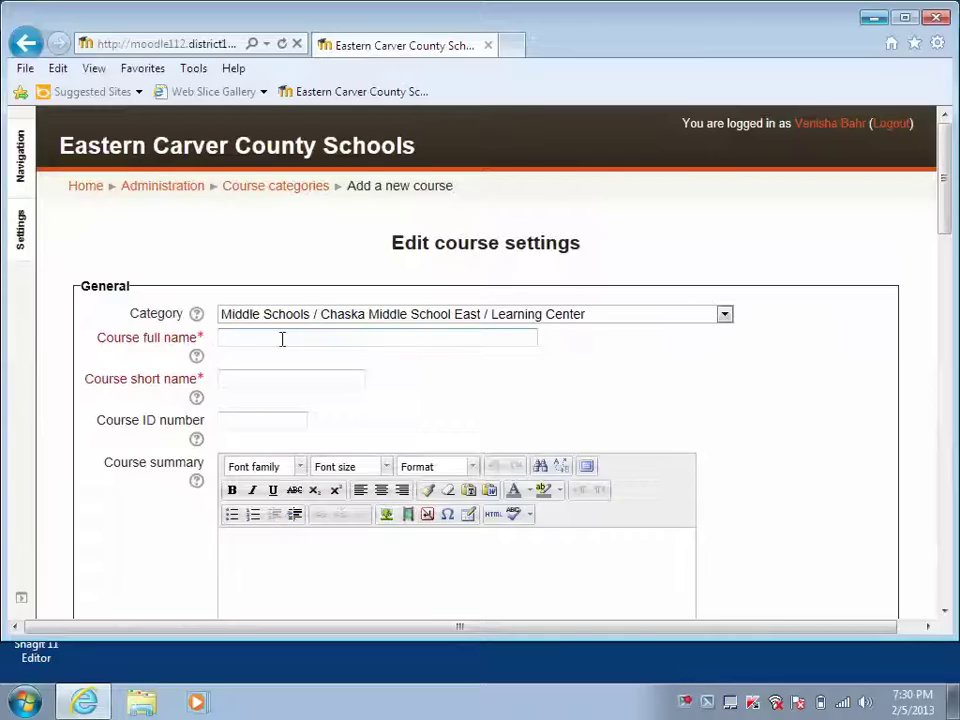
# Enter "Moodle for eModules" as both the full name and the short name of the new course.
pyautogui.write('Moodle for eModules')
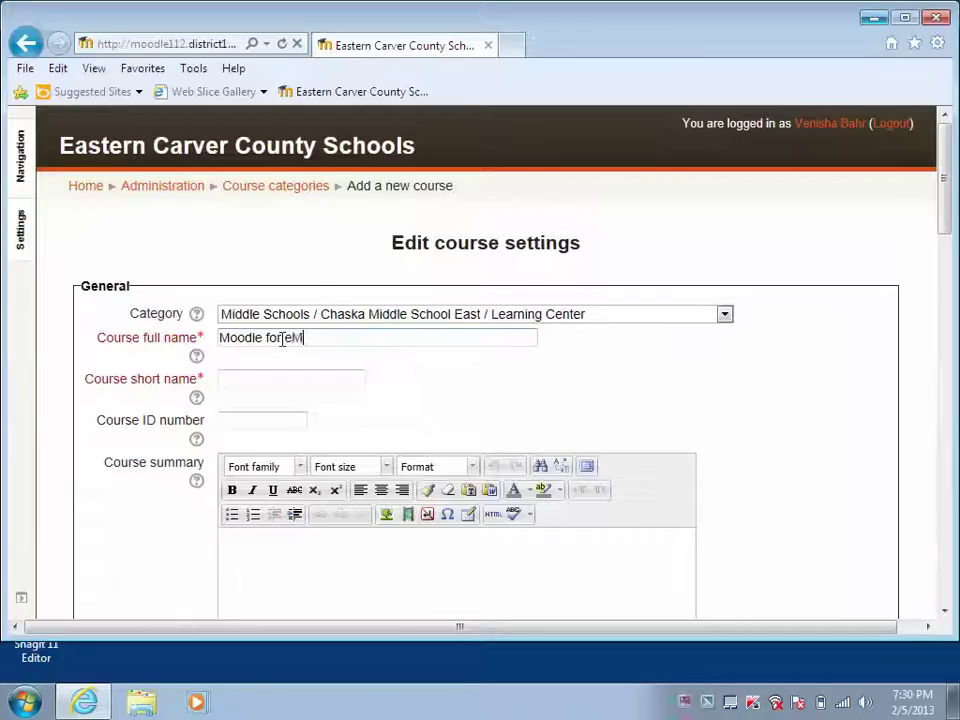
pyautogui.click(264, 376)
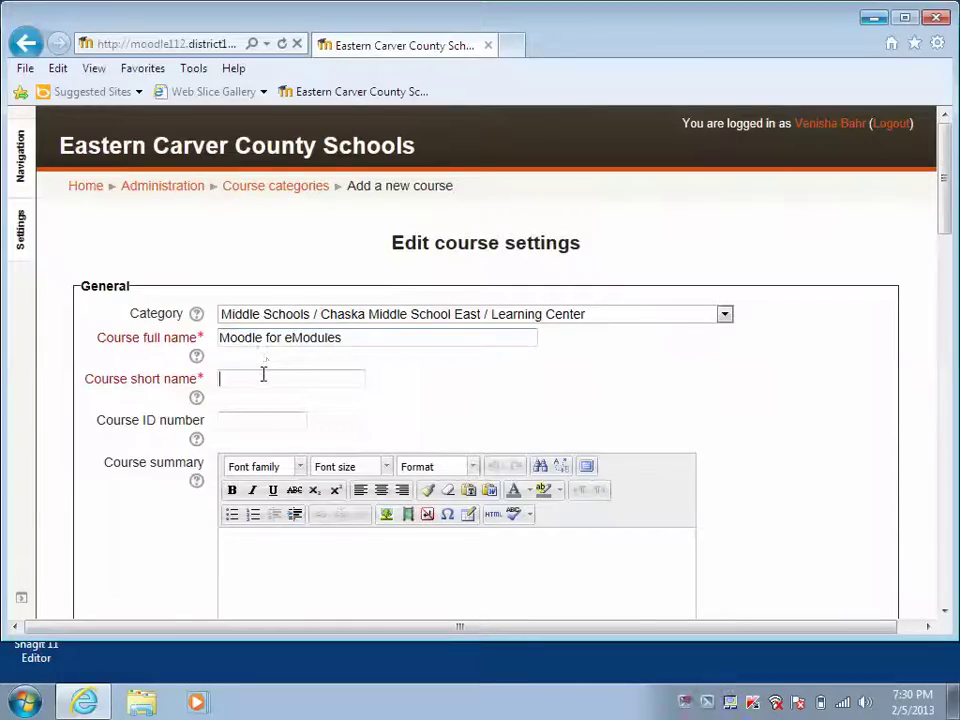
pyautogui.write('Moodle')
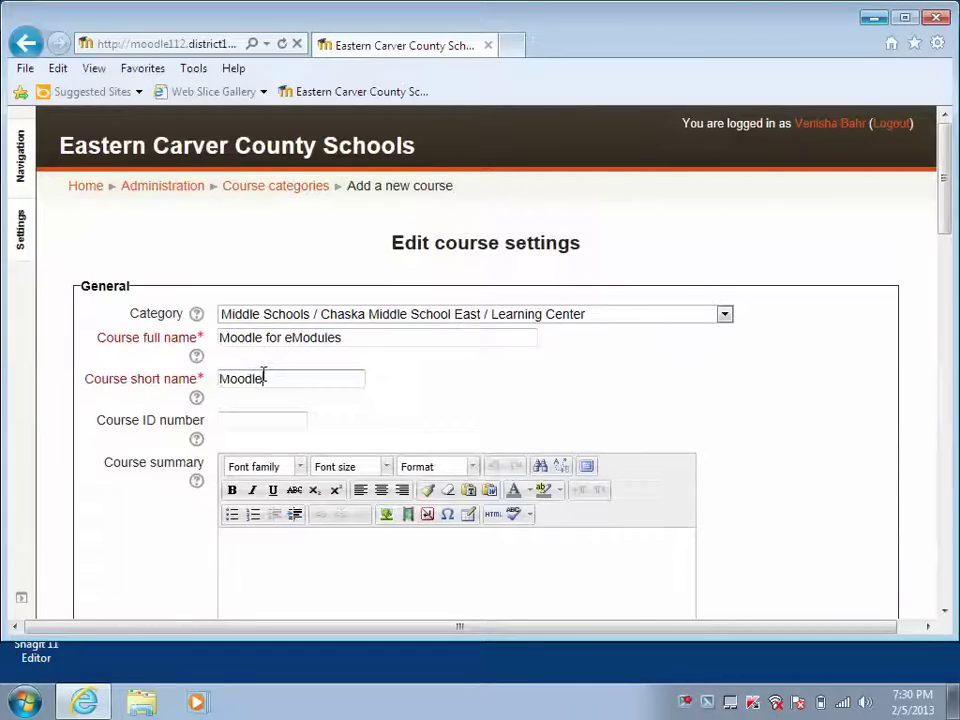
pyautogui.write(' for eModules')
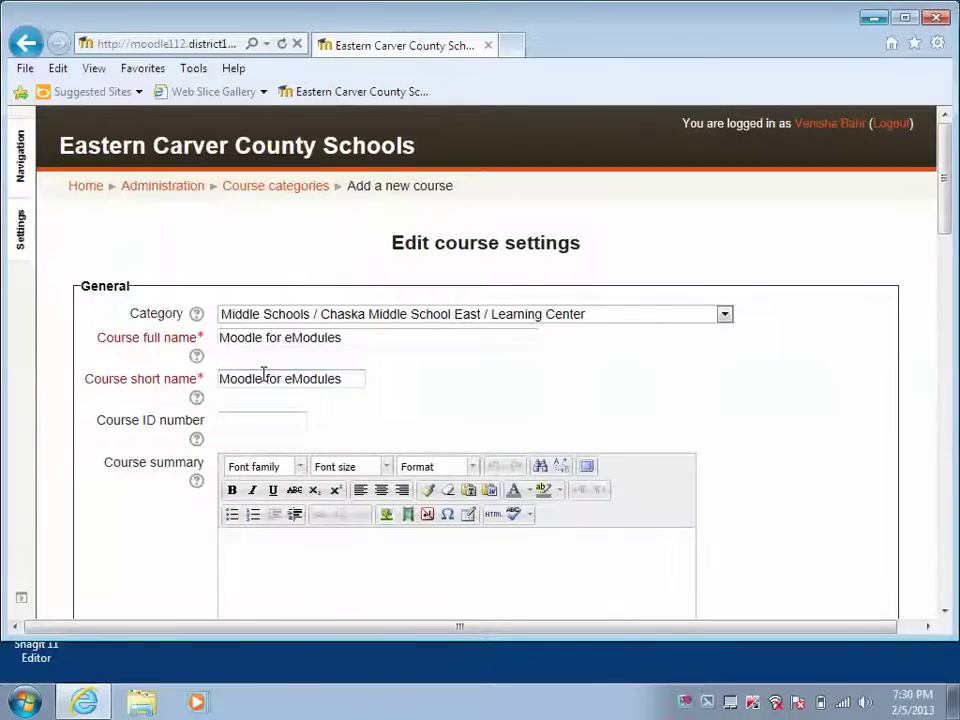
pyautogui.moveTo(770, 325); pyautogui.dragTo(682, 419)
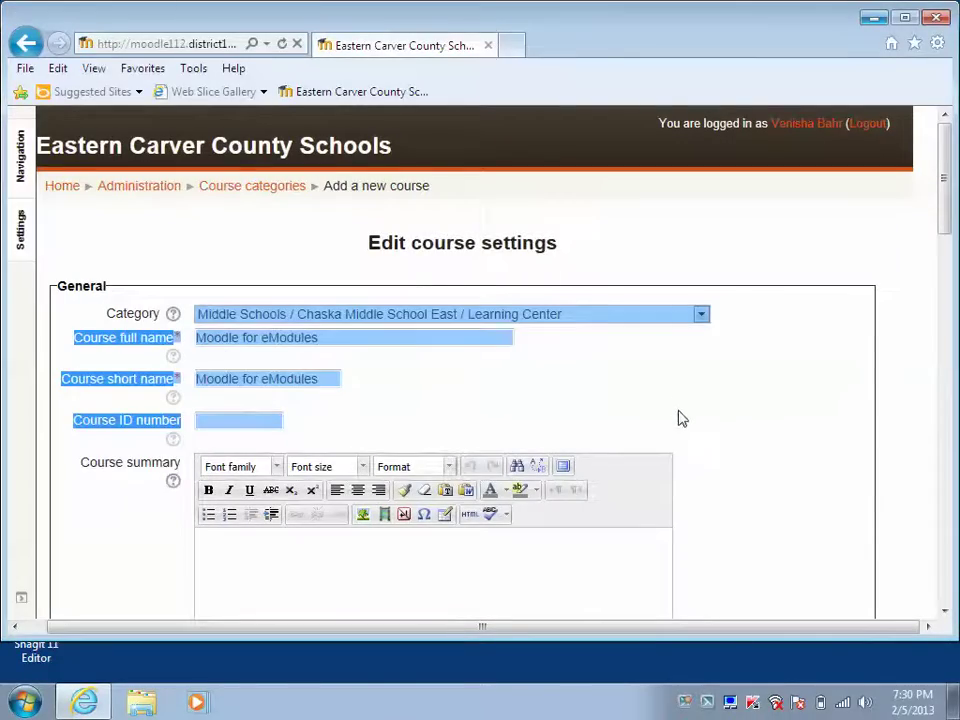
# Write the course summary "This is a course for teachers interested in setting up a Moodle course or using an eModule.".
pyautogui.moveTo(943, 208); pyautogui.dragTo(934, 264)
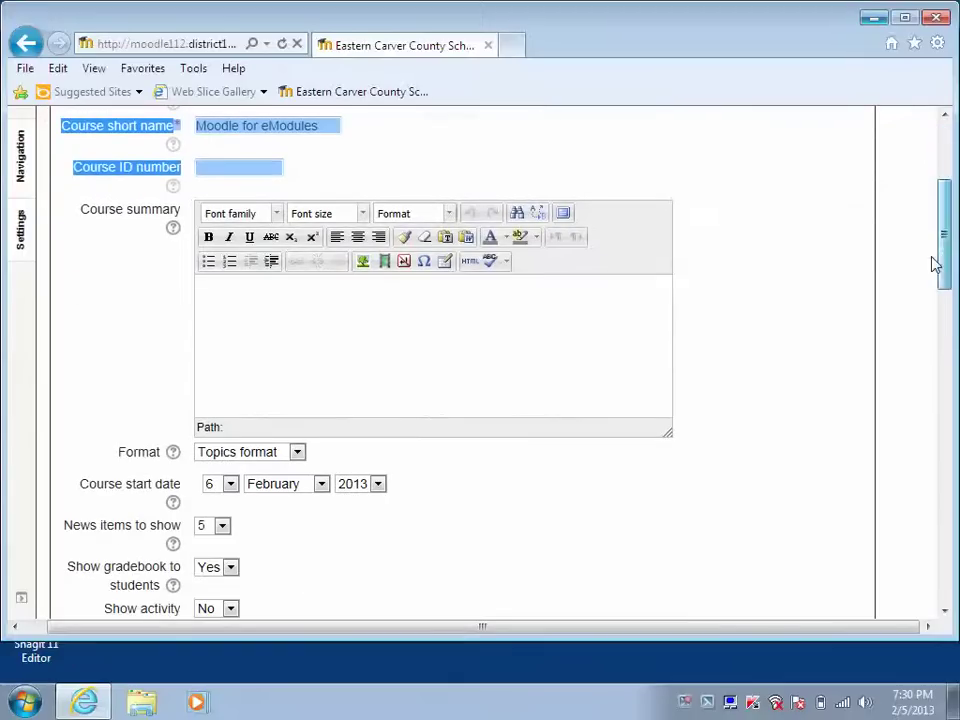
pyautogui.click(543, 285)
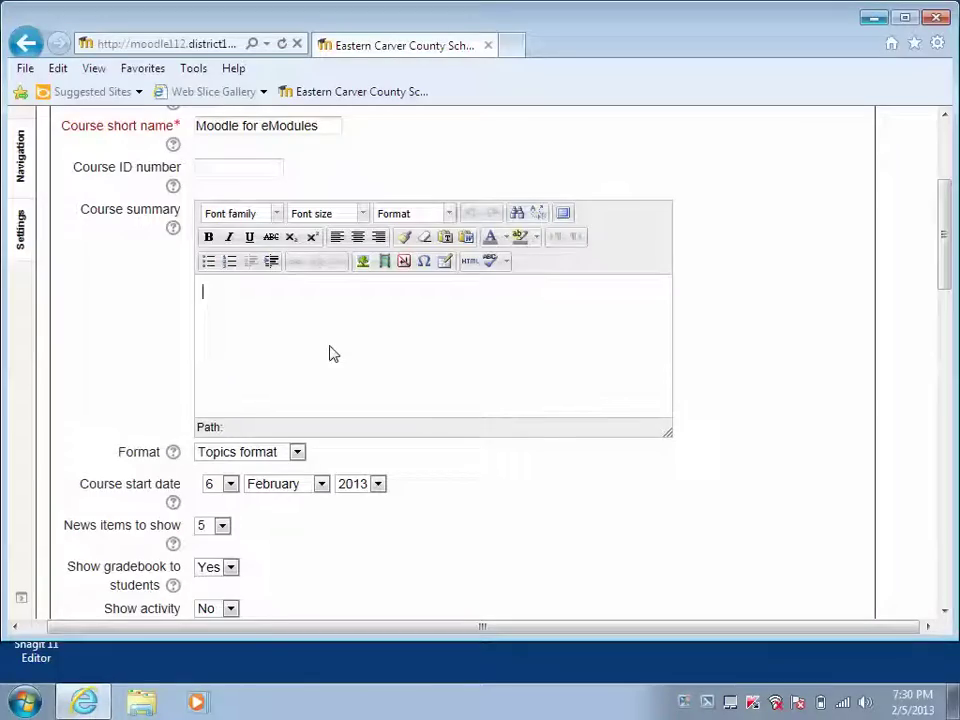
pyautogui.write('This is a')
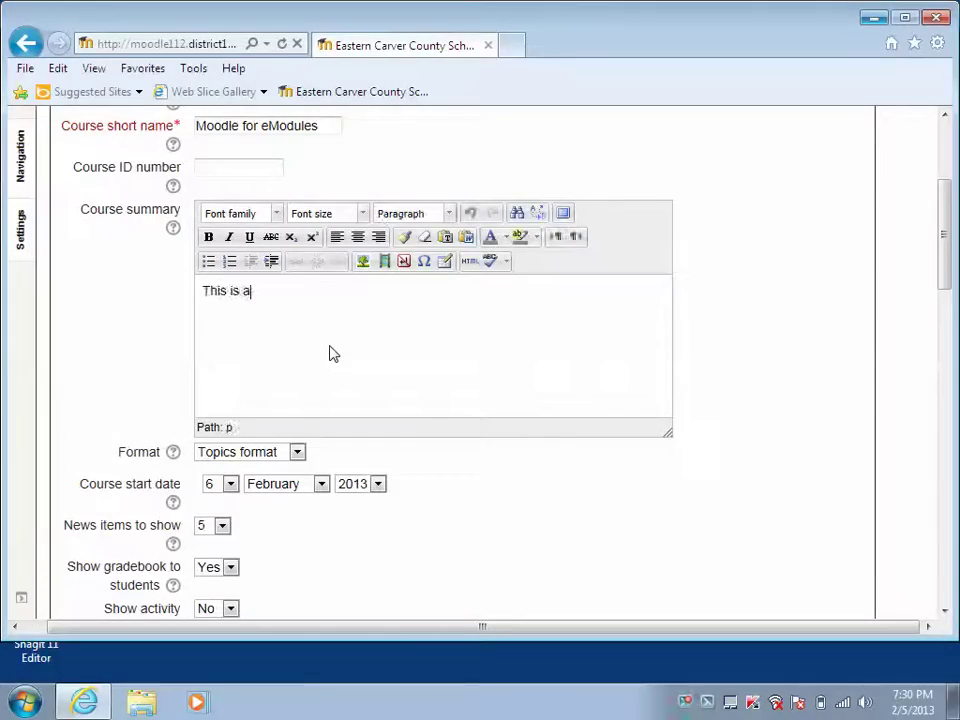
pyautogui.write(' course rfo')
pyautogui.press('BackSpace')
pyautogui.press('BackSpace')
pyautogui.press('BackSpace')
pyautogui.write('fo')
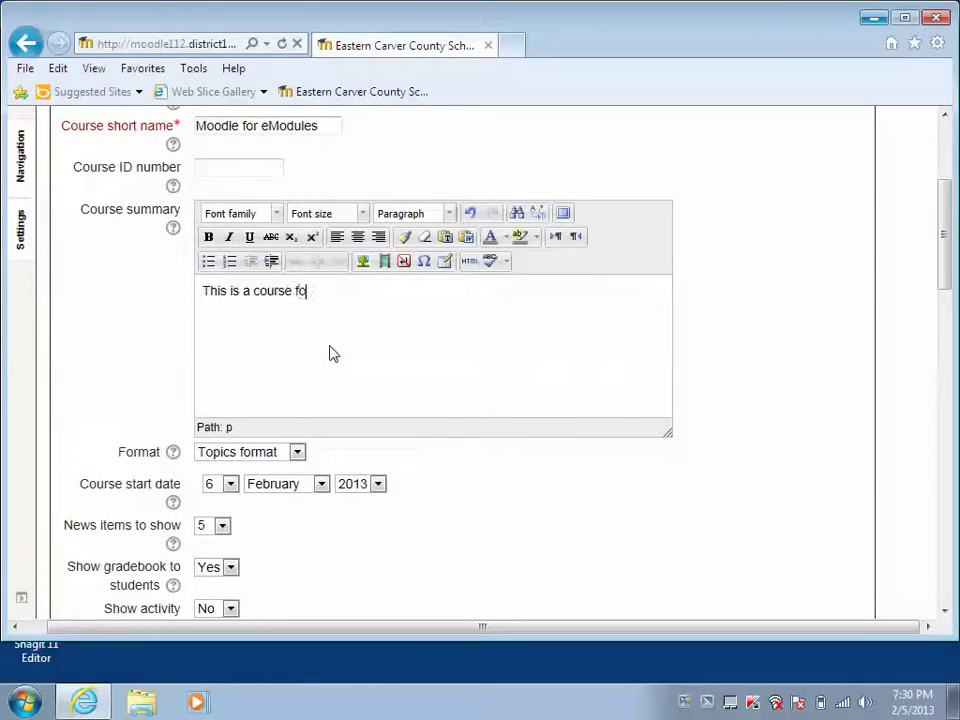
pyautogui.write('r teachers interes')
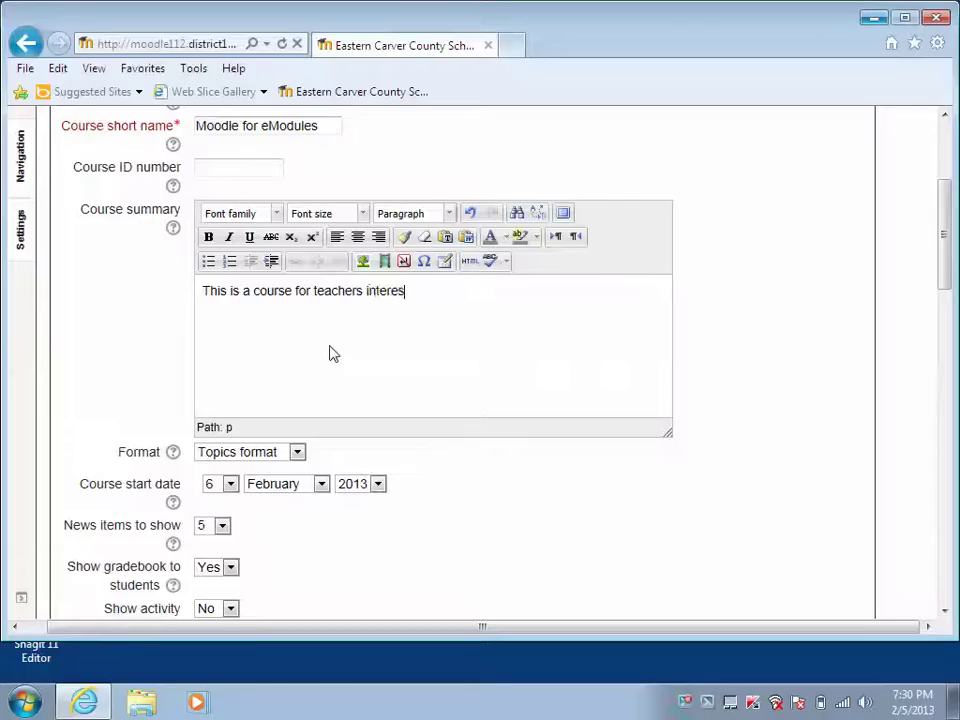
pyautogui.write('ted in setting up')
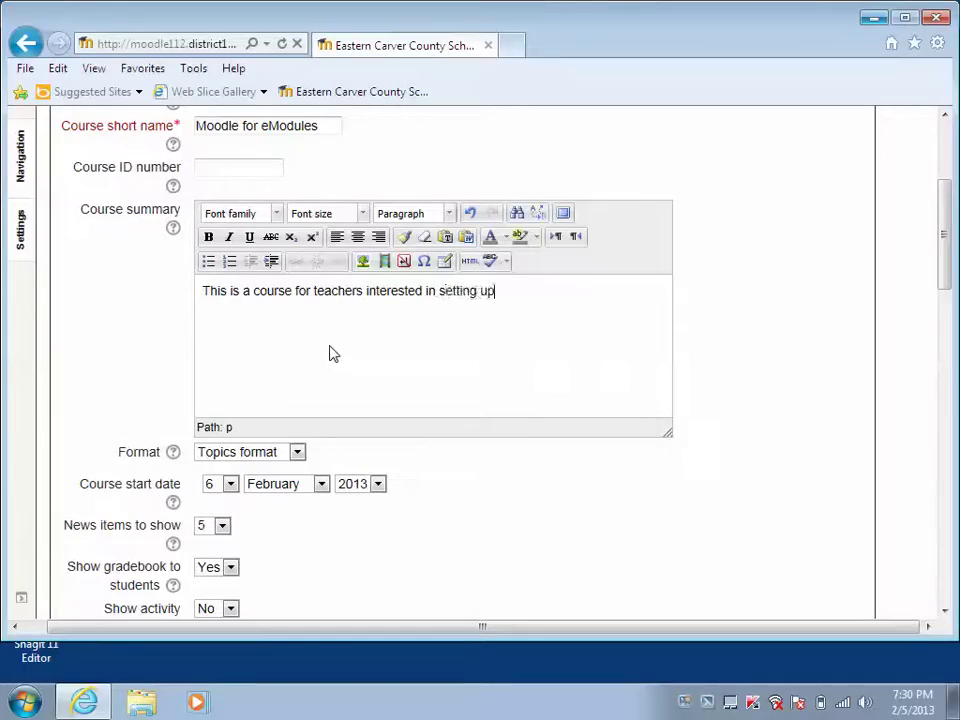
pyautogui.write(' a Moodle course or c')
pyautogui.press('BackSpace')
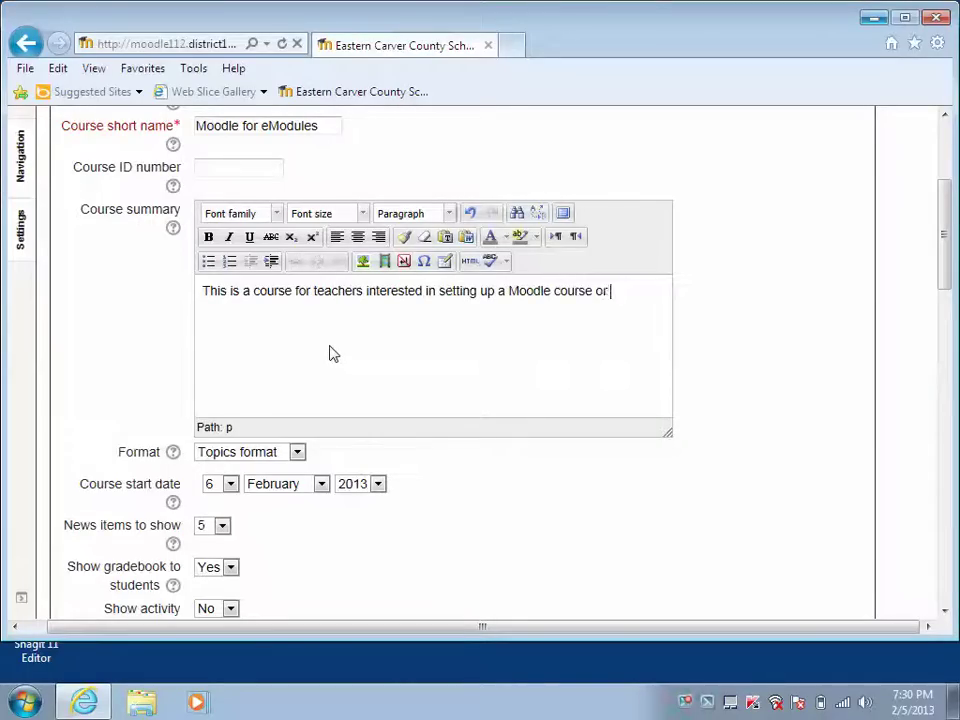
pyautogui.write('using an eMOdule')
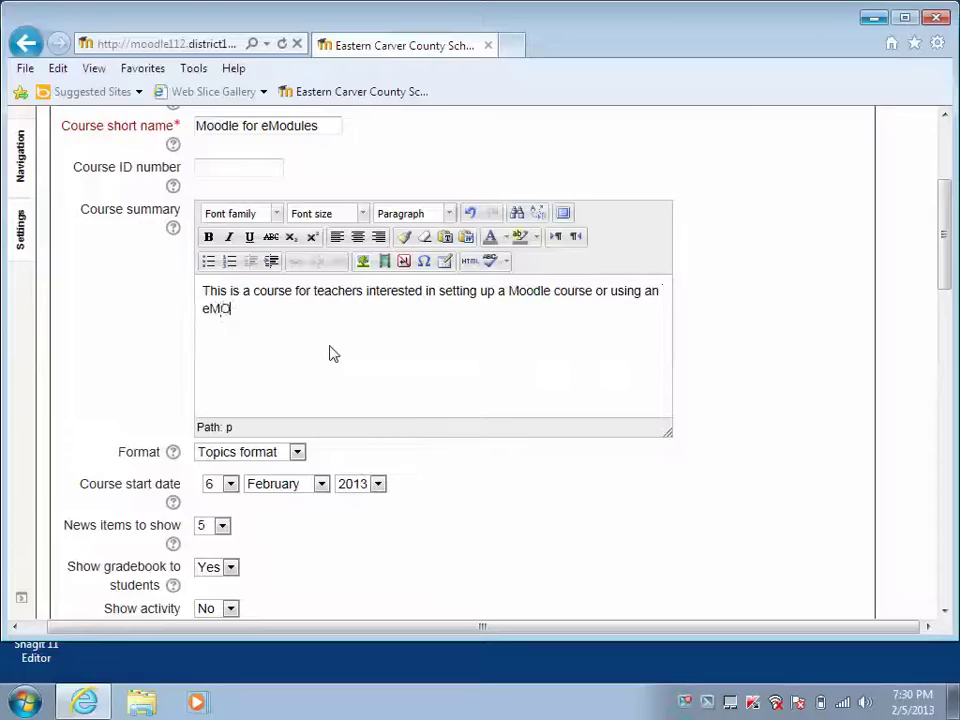
pyautogui.press('BackSpace')
pyautogui.press('BackSpace')
pyautogui.press('BackSpace')
pyautogui.press('BackSpace')
pyautogui.press('BackSpace')
pyautogui.write('odule.')
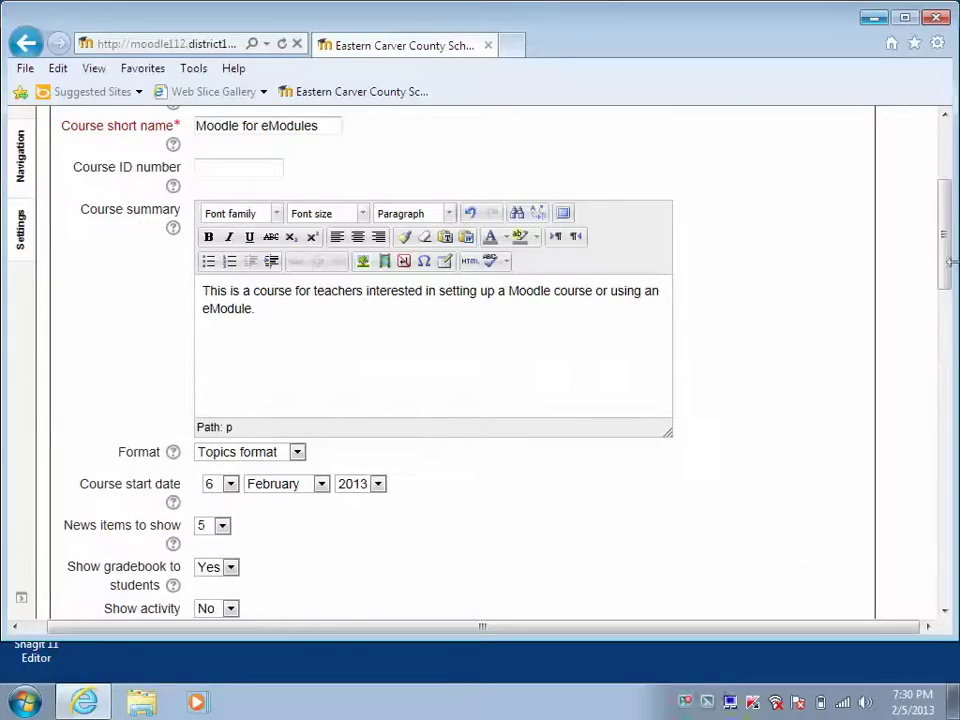
# Switch the course format to Weekly format.
pyautogui.scroll(-2, 945, 268)
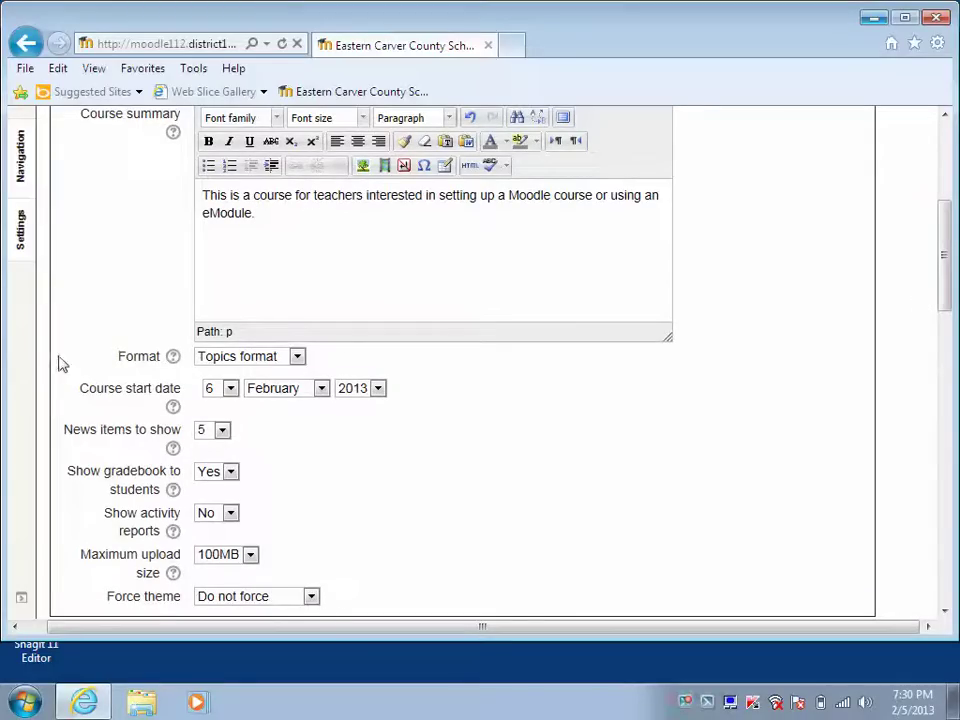
pyautogui.click(297, 357)
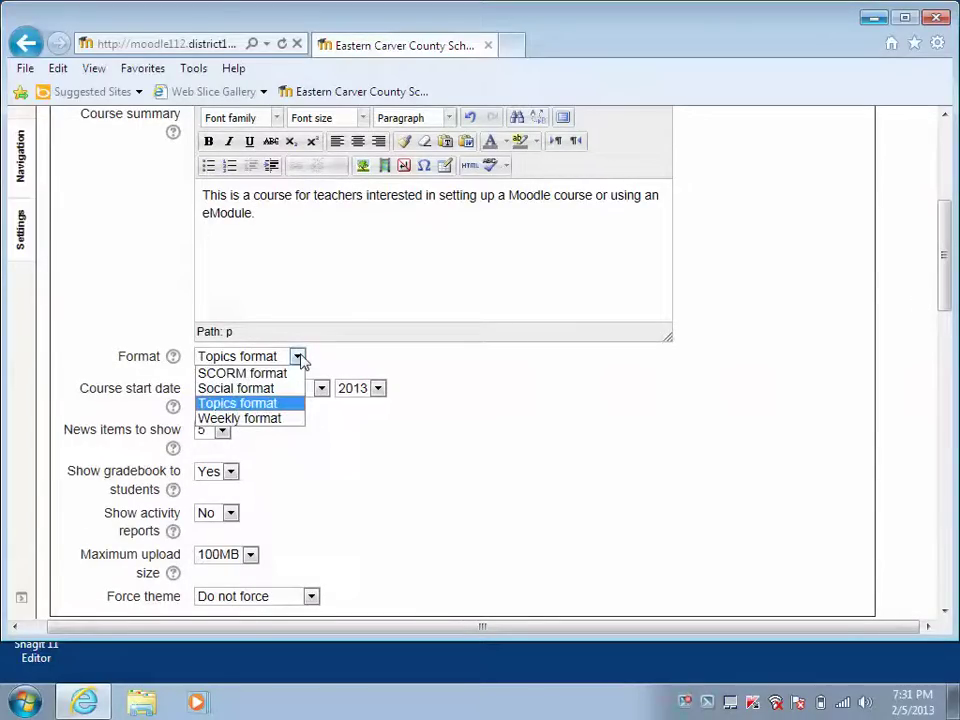
pyautogui.click(266, 419)
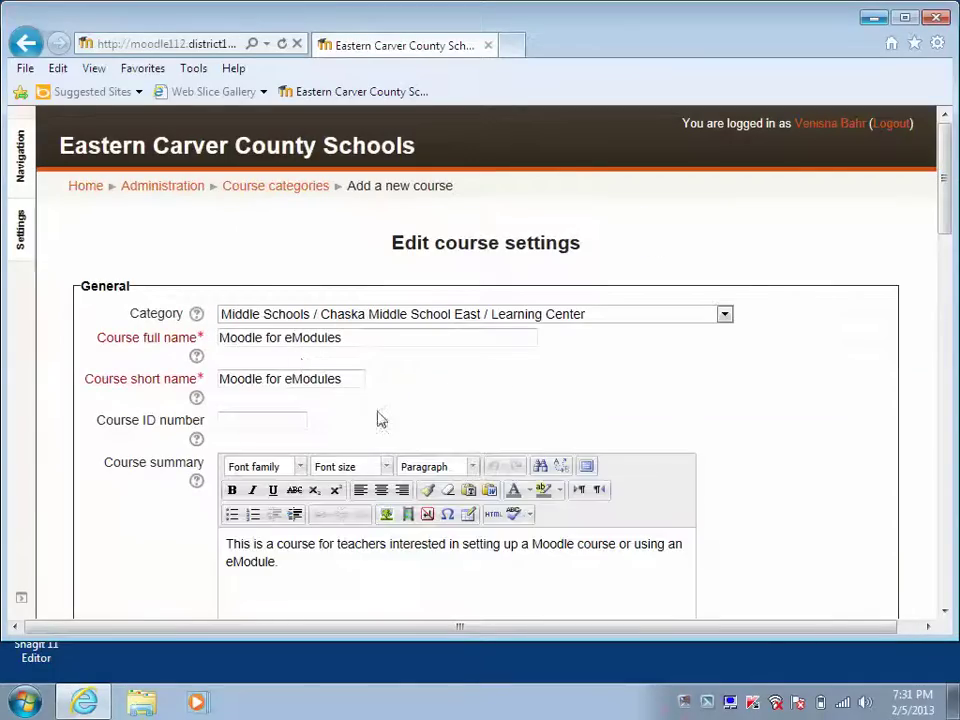
# Set the course format to Topics format.
pyautogui.scroll(-3, 456, 388)
pyautogui.scroll(-2, 456, 388)
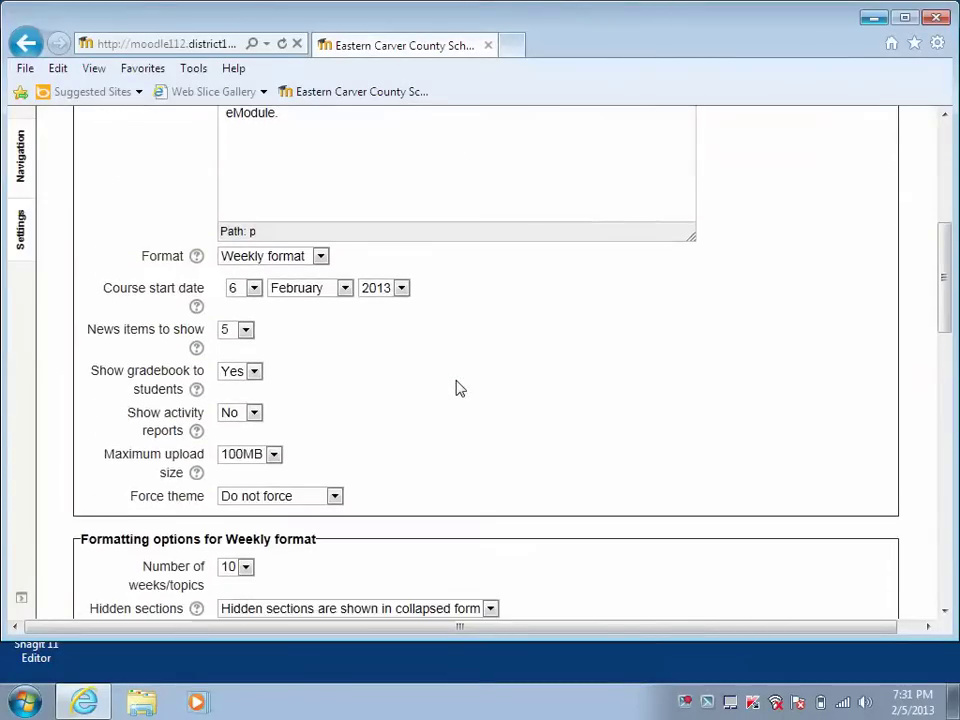
pyautogui.click(320, 193)
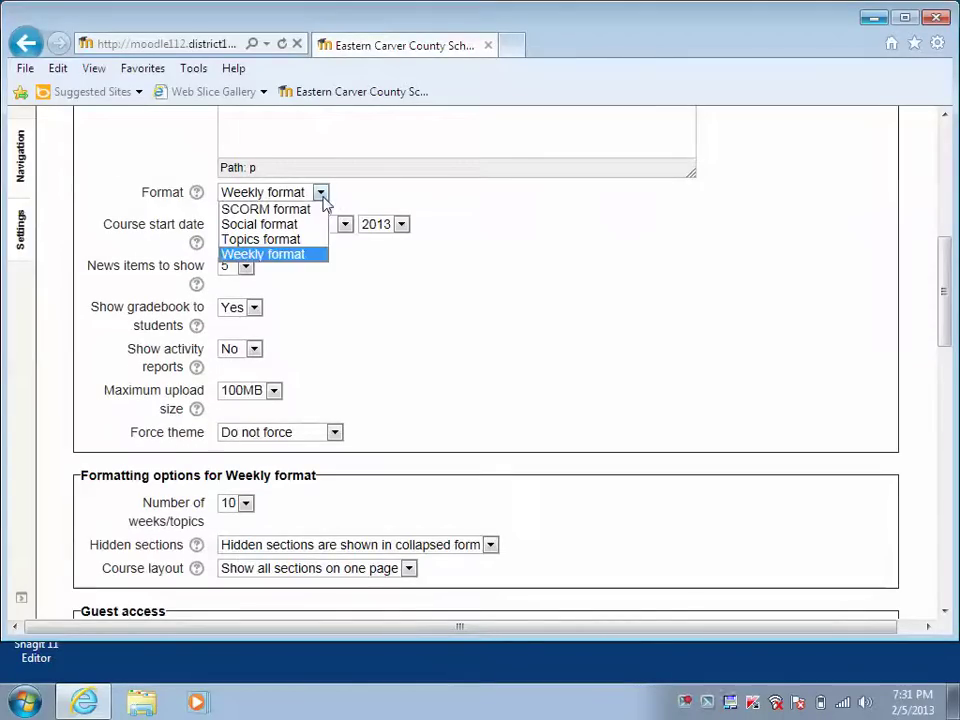
pyautogui.click(288, 244)
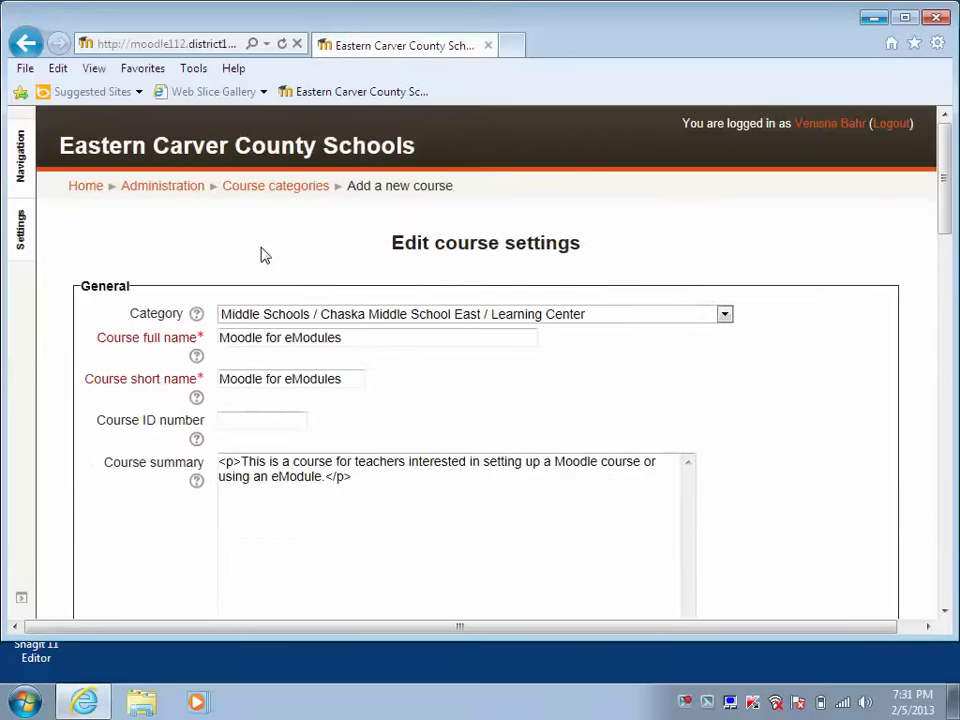
# Review the general settings for showing the gradebook and activity reports to students, and consult the help on activity reports.
pyautogui.scroll(-5, 262, 343)
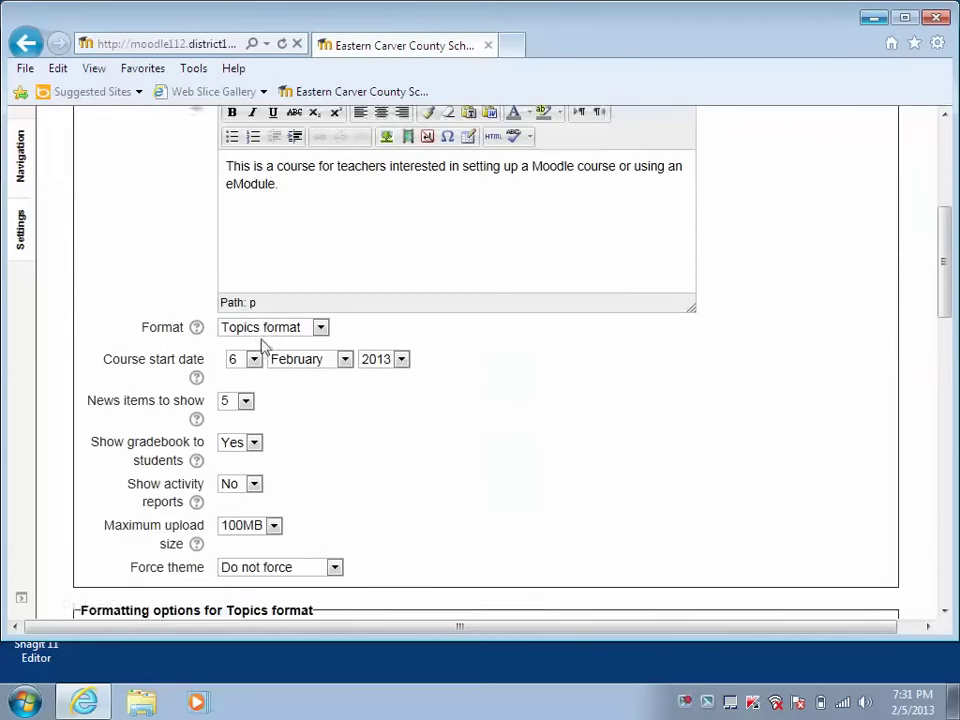
pyautogui.scroll(-1, 262, 347)
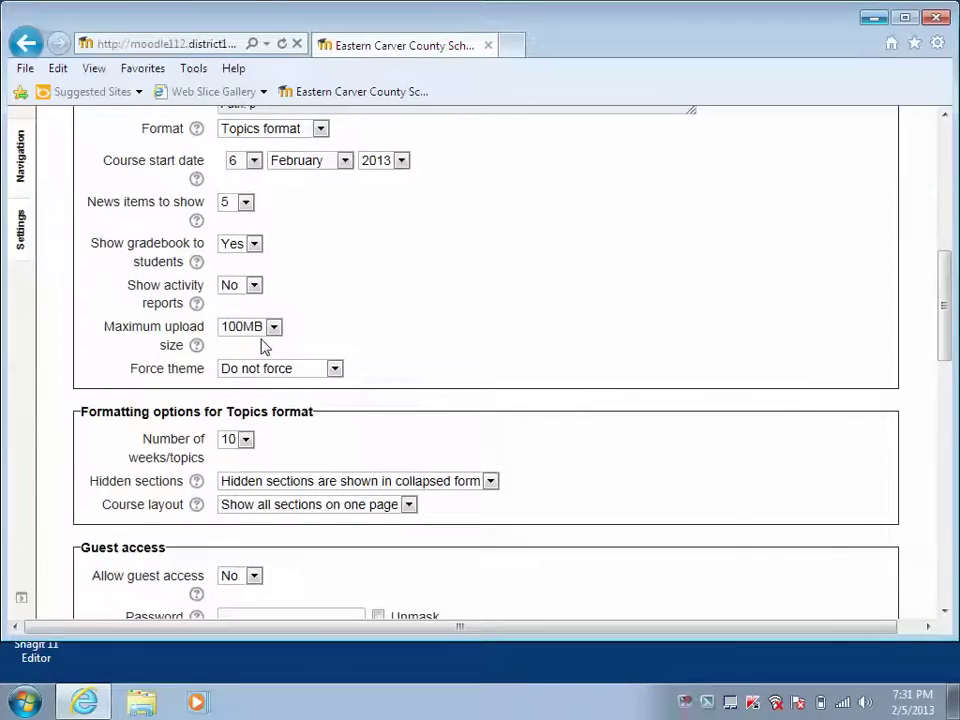
pyautogui.scroll(1, 264, 346)
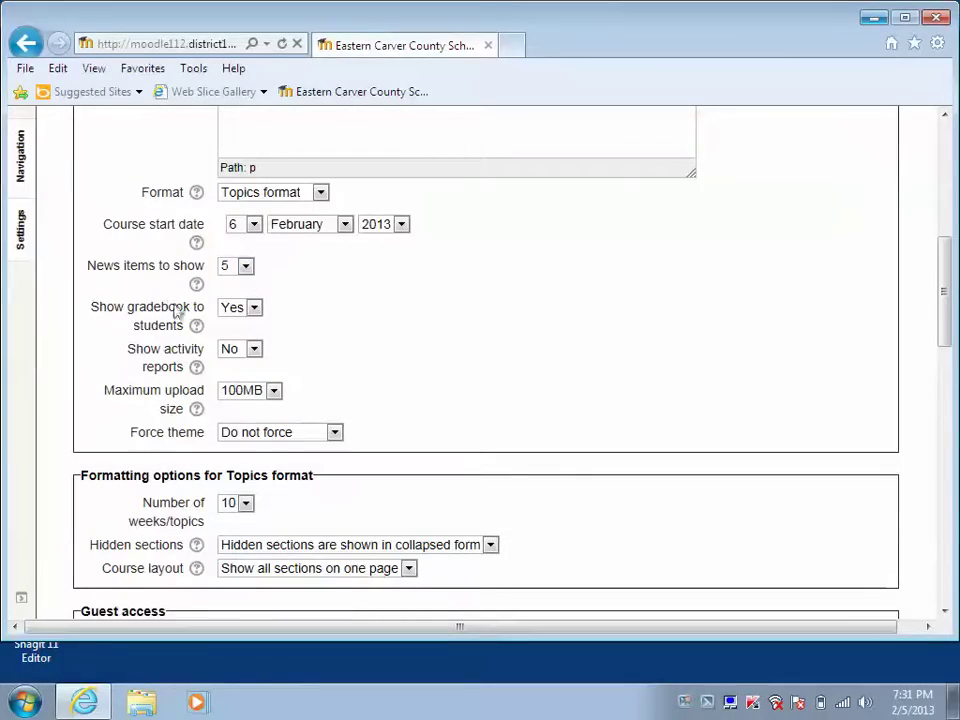
pyautogui.click(254, 309)
pyautogui.click(256, 312)
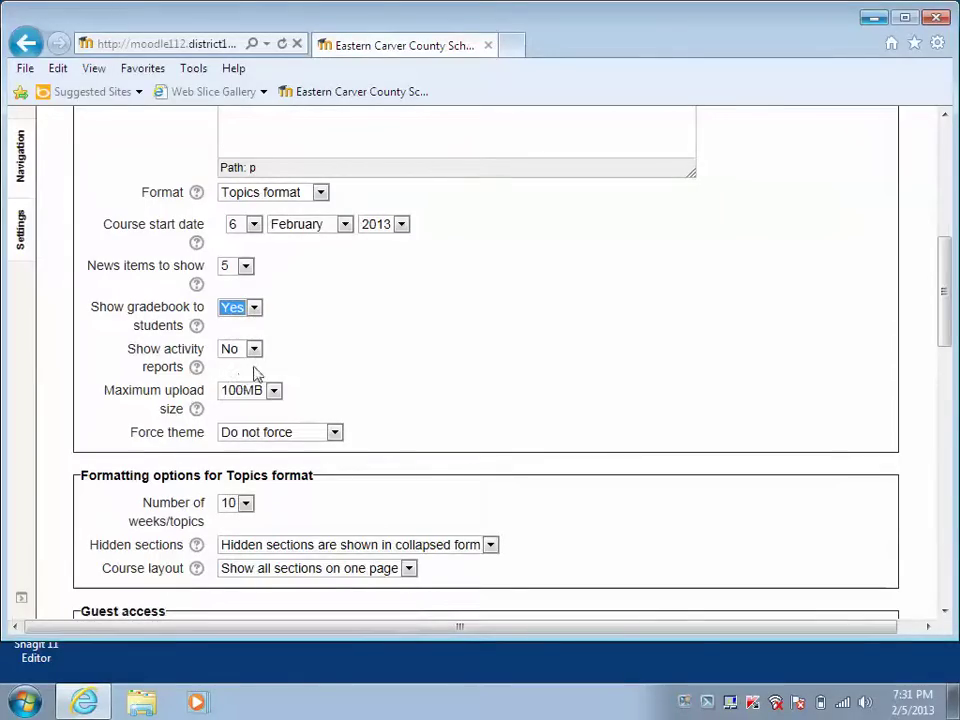
pyautogui.click(256, 349)
pyautogui.click(256, 349)
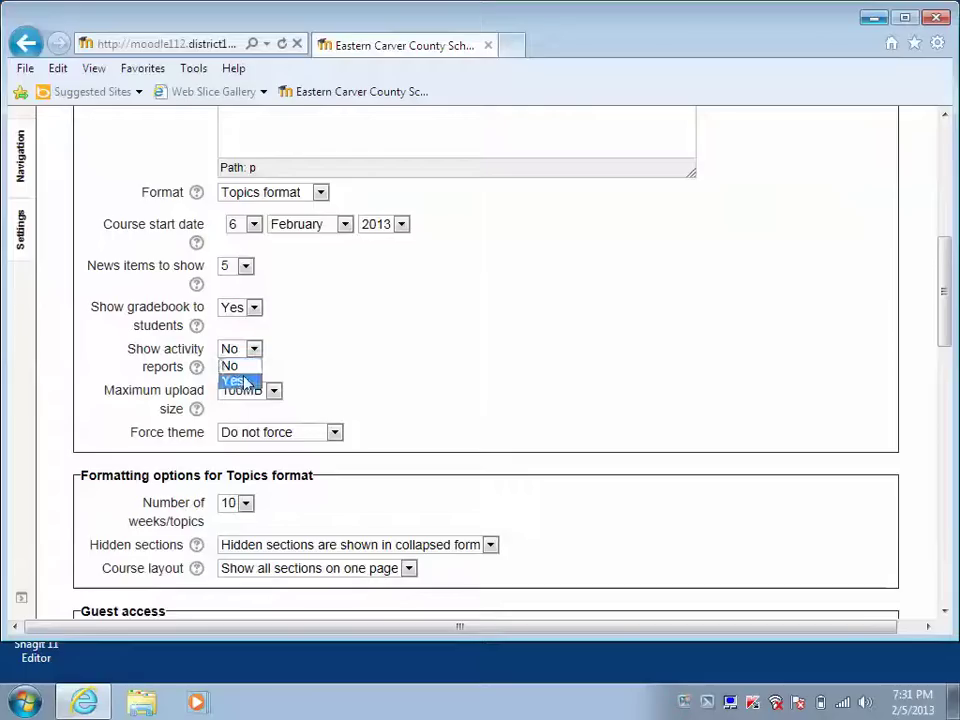
pyautogui.click(196, 367)
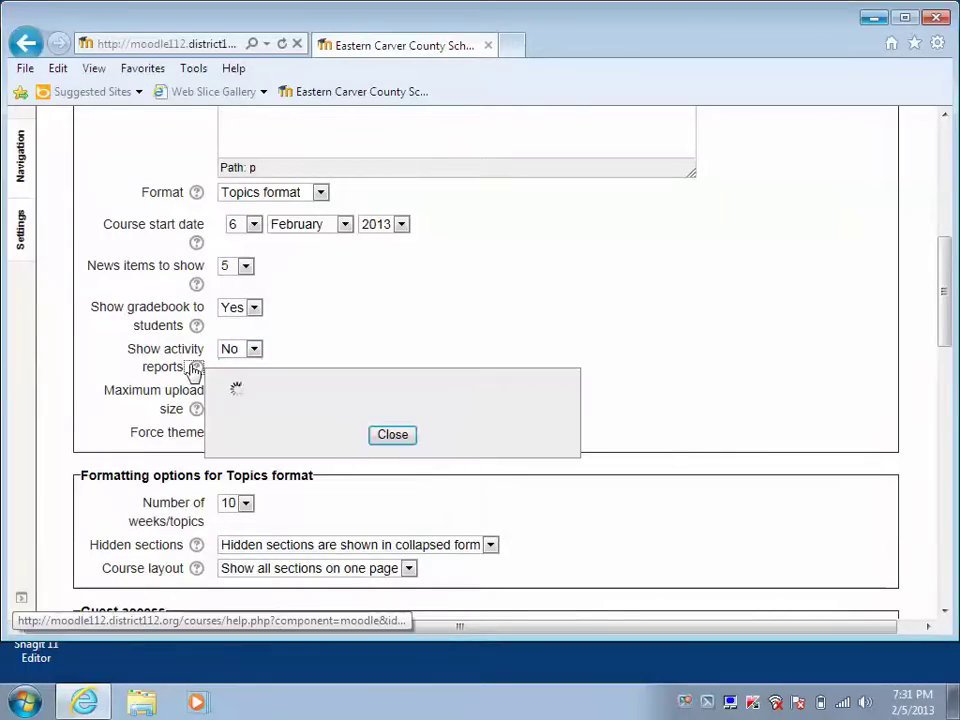
pyautogui.click(470, 331)
# Set Show activity reports to No and the maximum upload size to 100MB.
pyautogui.click(255, 348)
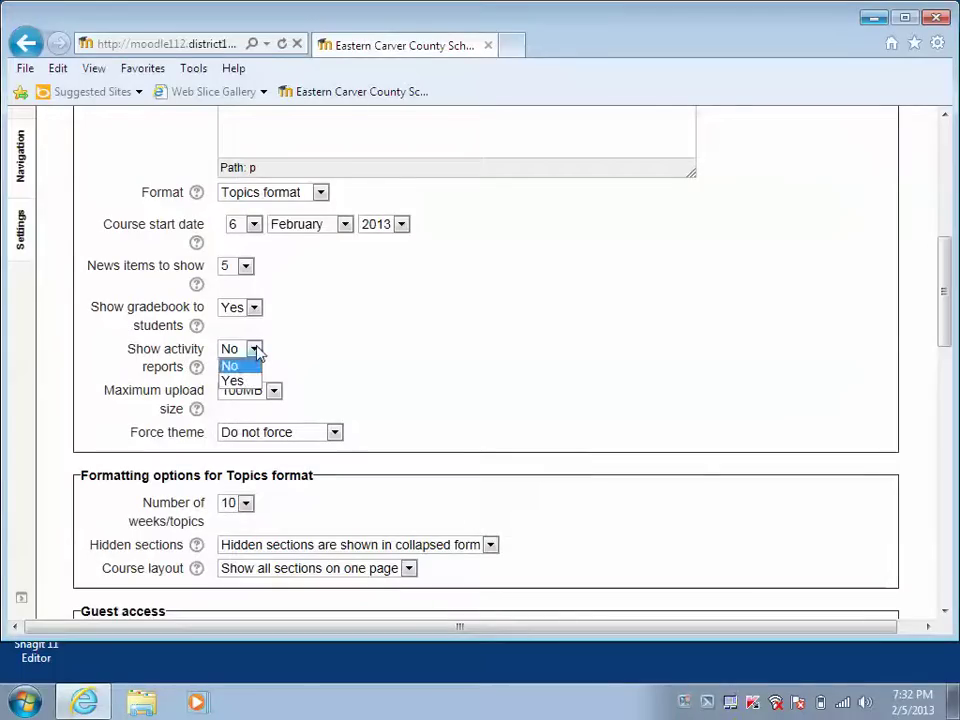
pyautogui.click(240, 366)
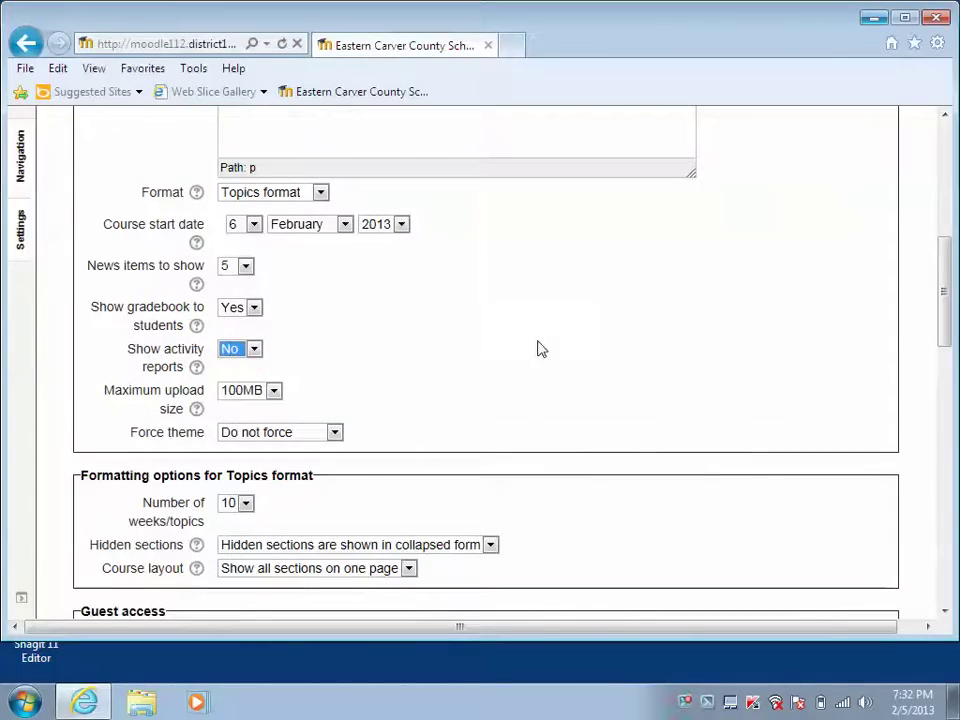
pyautogui.click(273, 392)
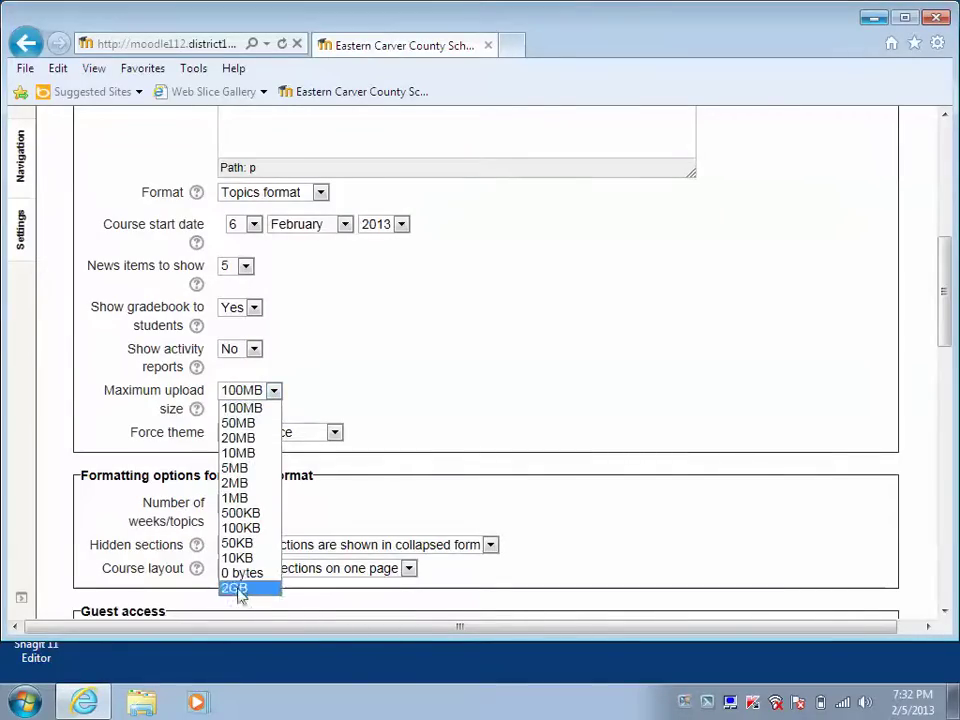
pyautogui.click(256, 412)
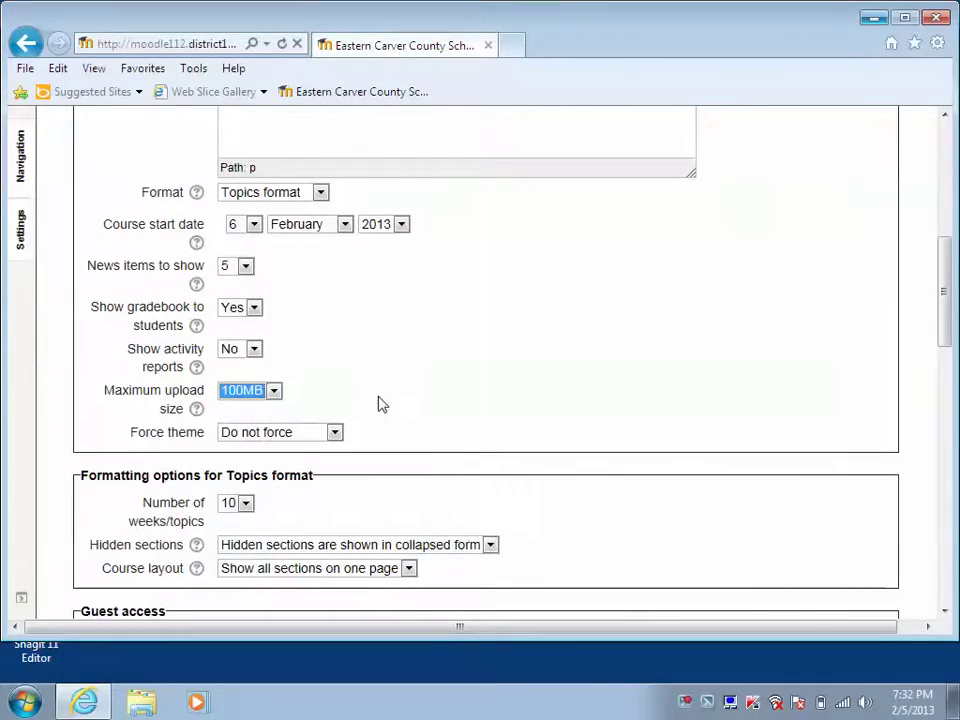
# Force the Serenity theme for the course.
pyautogui.click(334, 433)
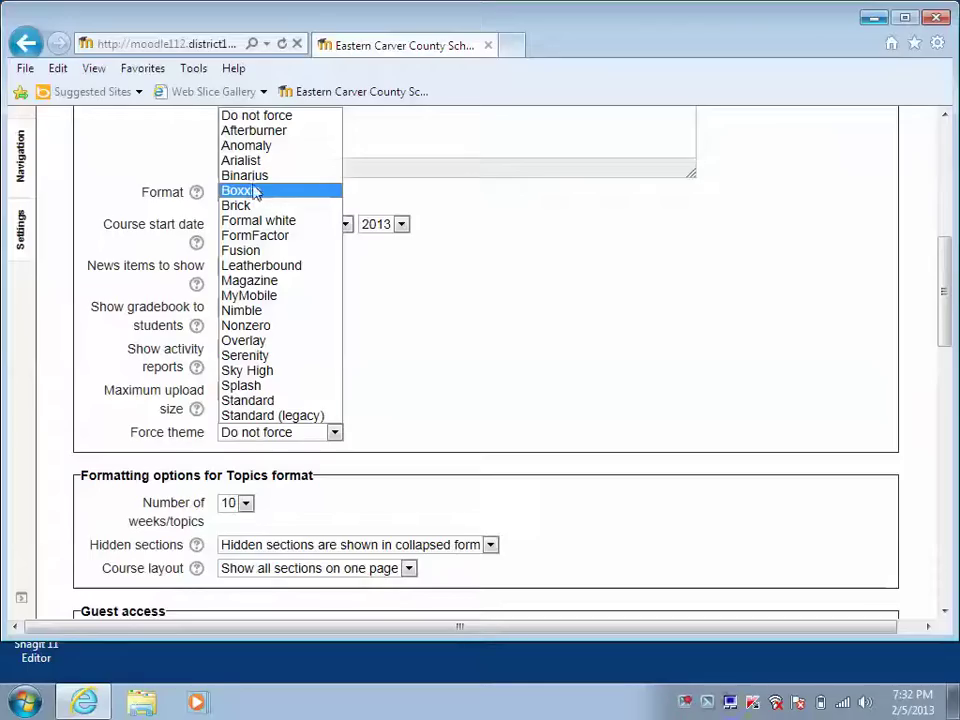
pyautogui.click(256, 357)
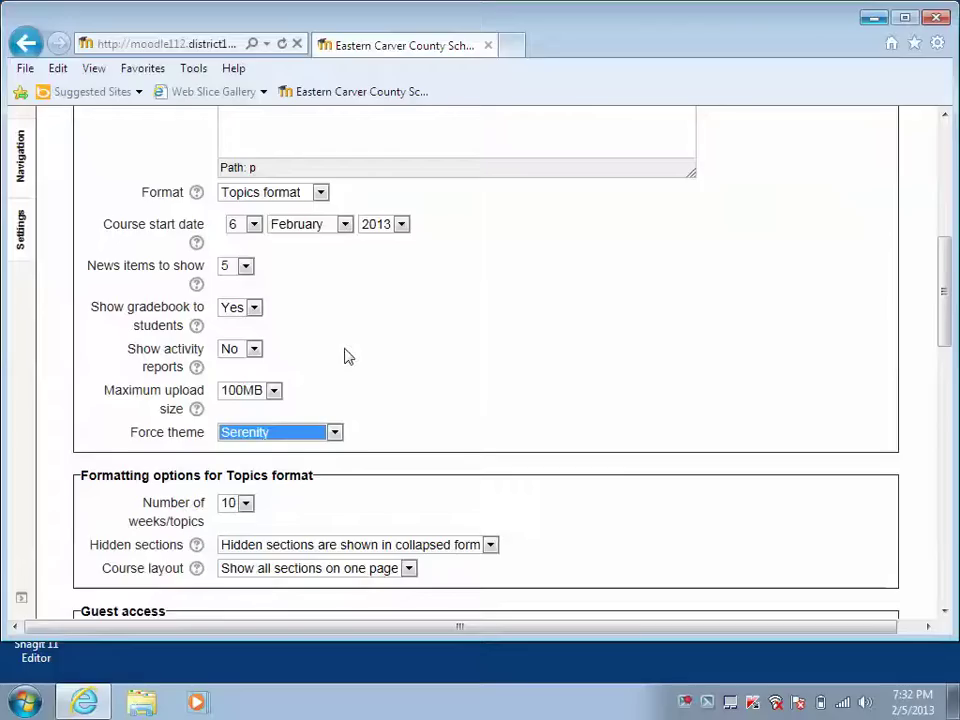
pyautogui.press('Down')
pyautogui.press('Up')
pyautogui.press('Down')
pyautogui.press('Up')
# Set the number of weeks/topics to 4 in the Topics format options.
pyautogui.moveTo(946, 285); pyautogui.dragTo(944, 334)
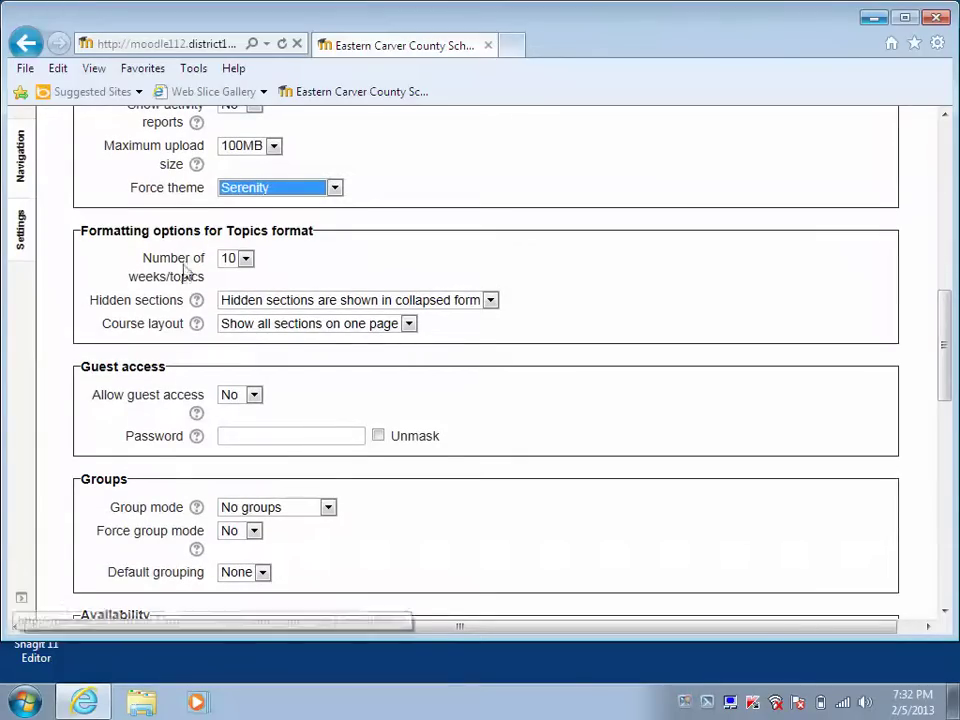
pyautogui.click(245, 258)
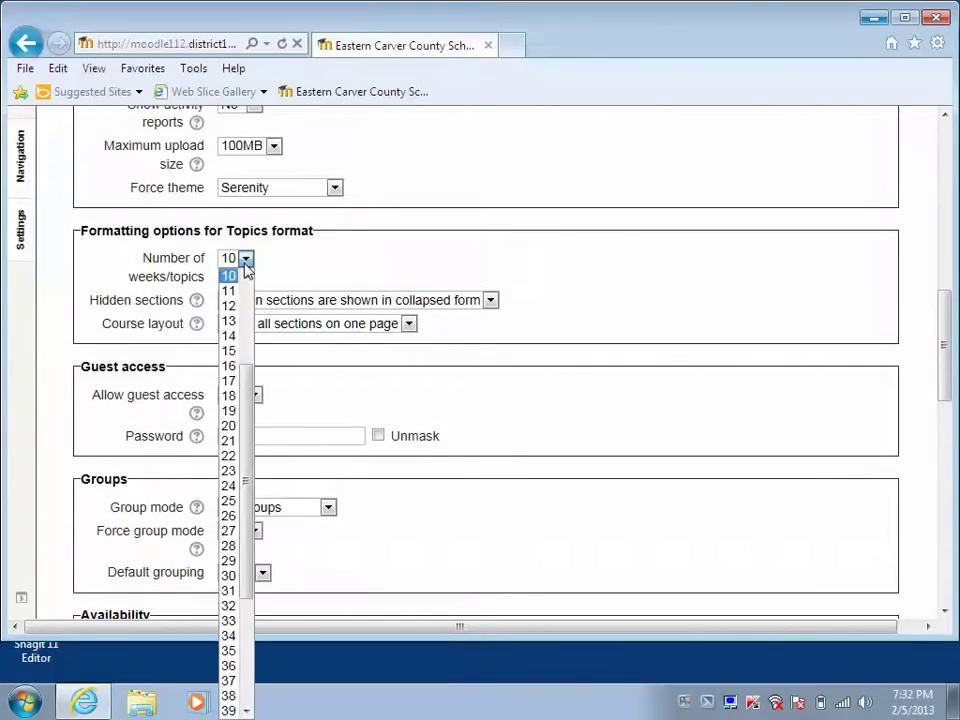
pyautogui.moveTo(244, 385); pyautogui.dragTo(289, 266)
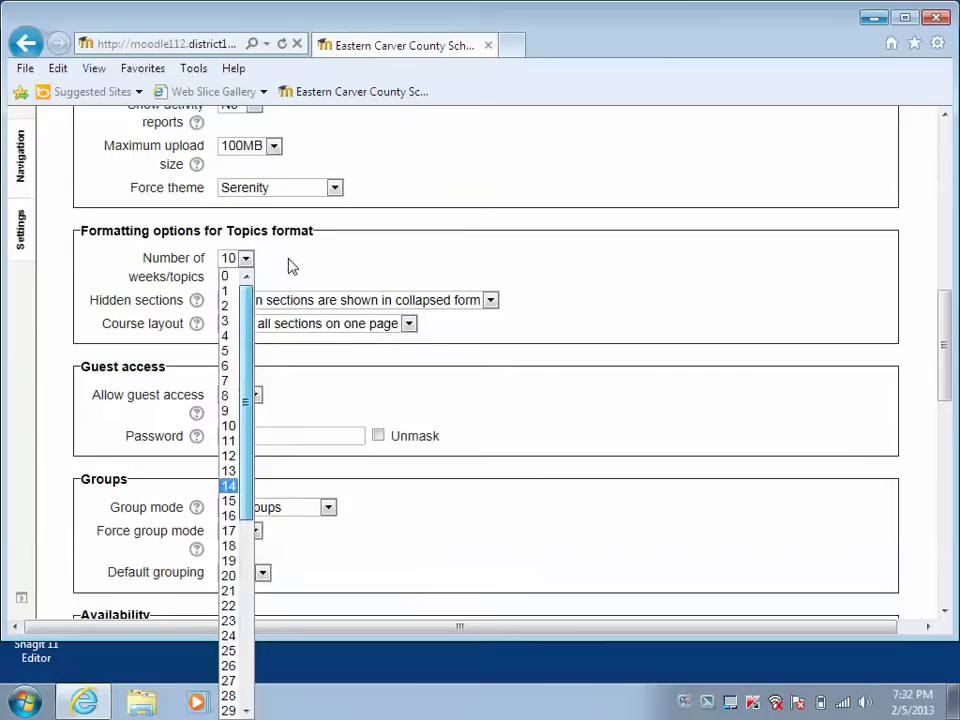
pyautogui.click(229, 337)
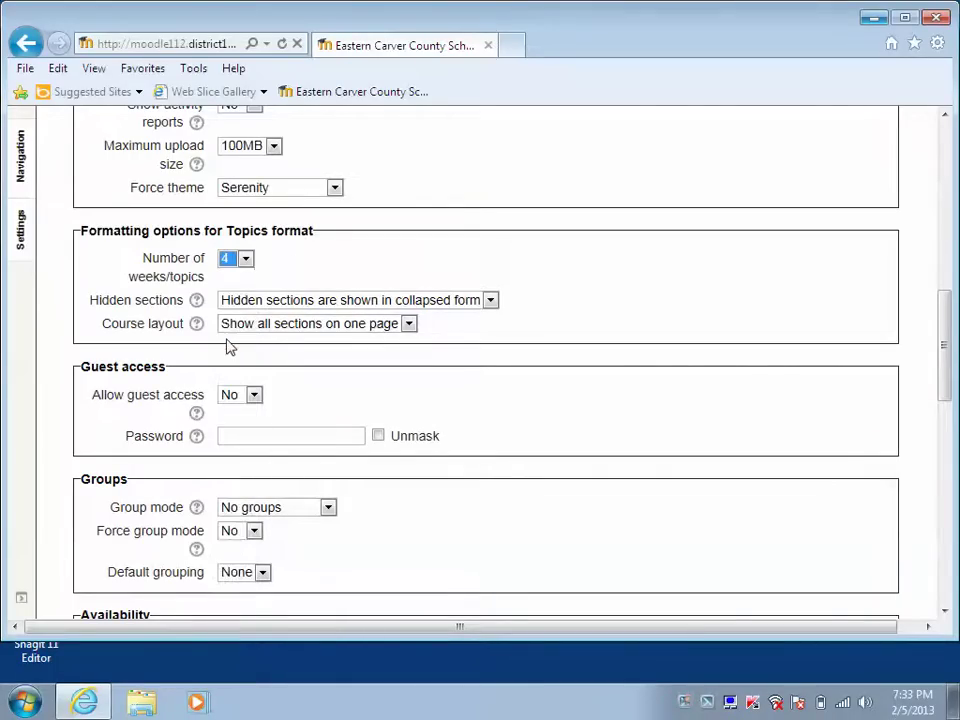
# Make hidden sections completely invisible and choose the course layout that shows all sections on one page.
pyautogui.click(293, 300)
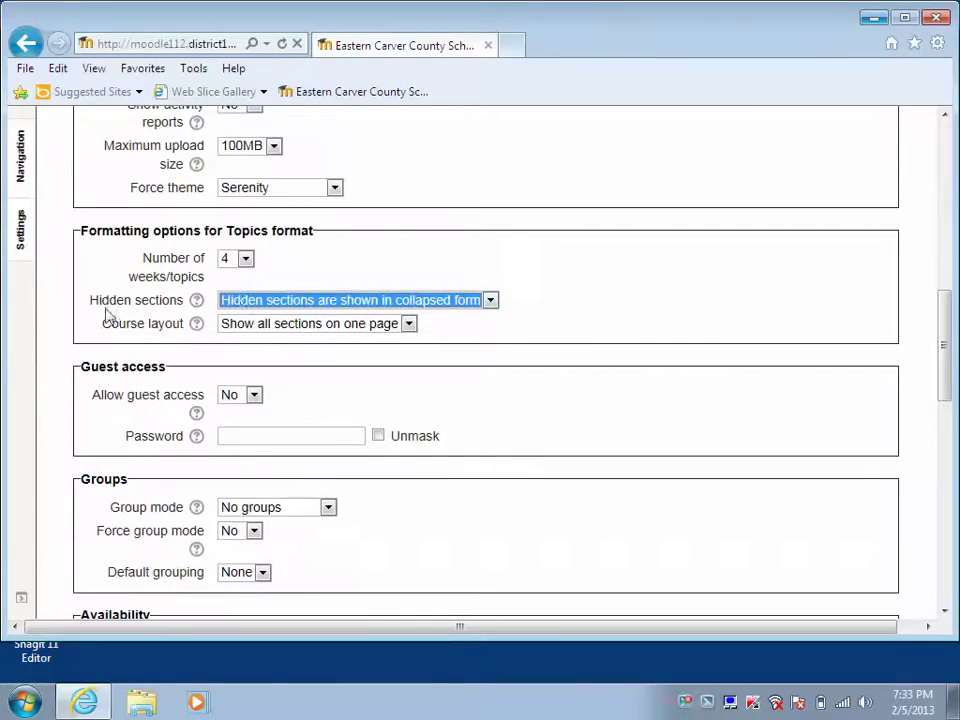
pyautogui.click(265, 302)
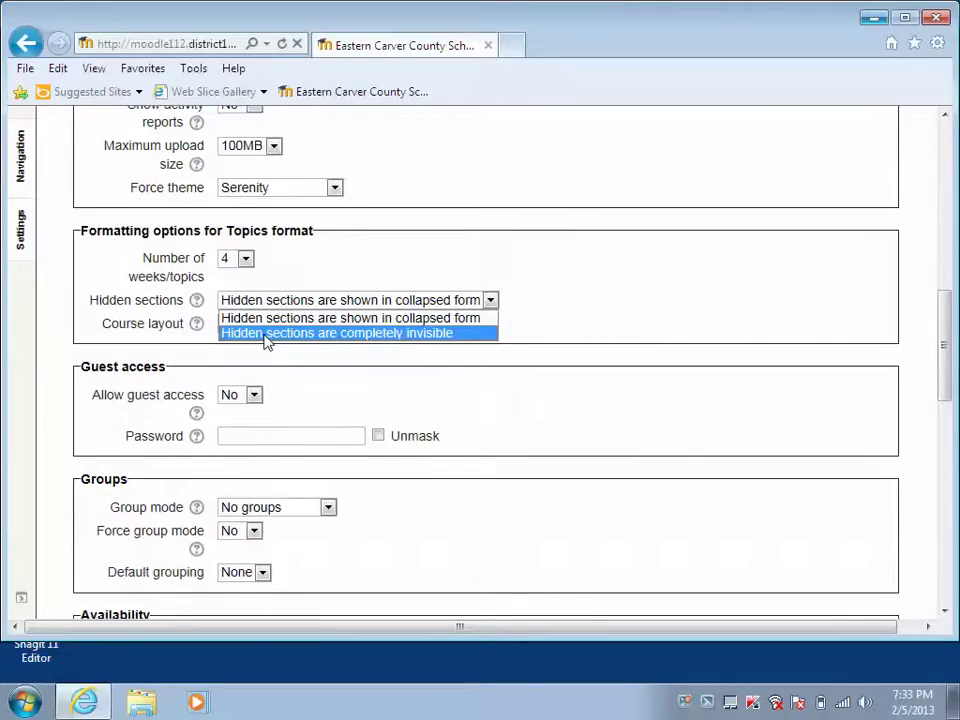
pyautogui.click(343, 333)
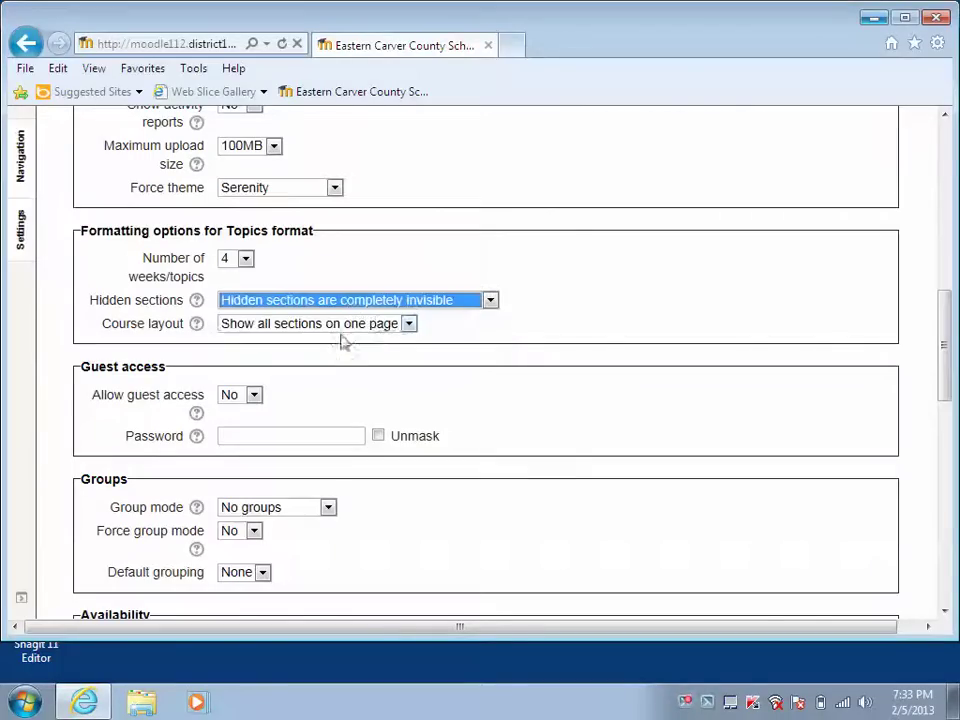
pyautogui.click(409, 325)
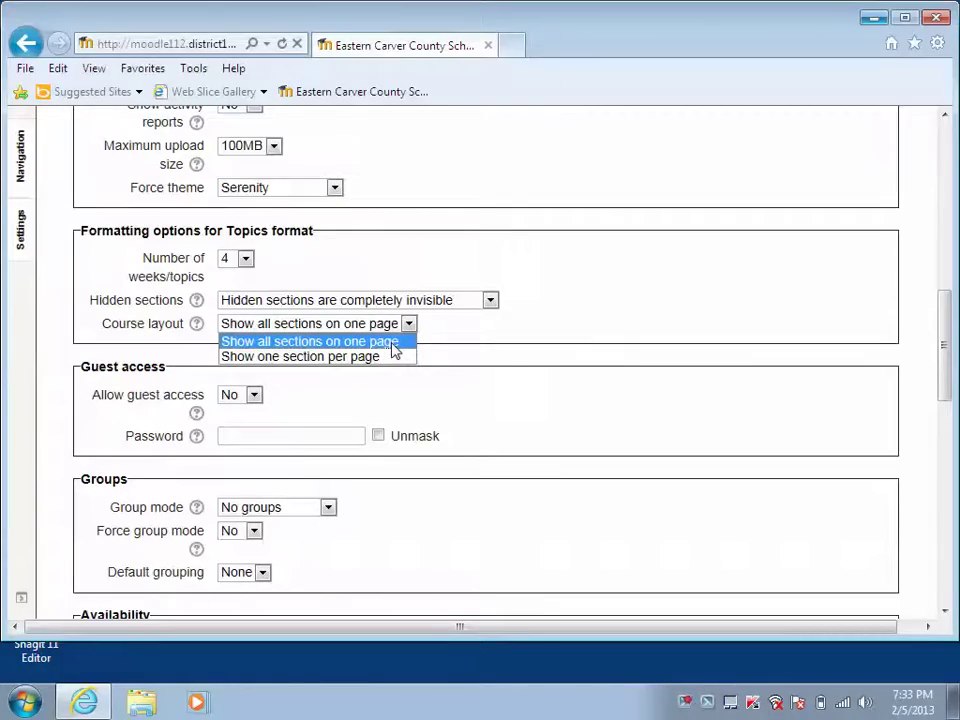
pyautogui.click(394, 343)
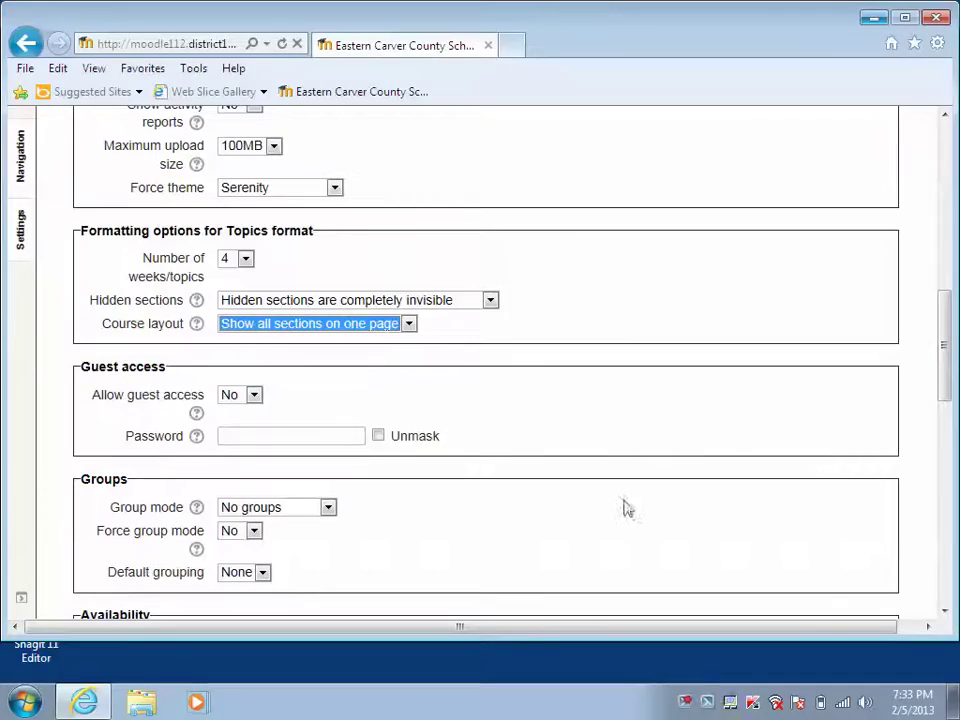
pyautogui.click(645, 445)
# Try setting Allow guest access to Yes and return it to No.
pyautogui.scroll(-4, 645, 445)
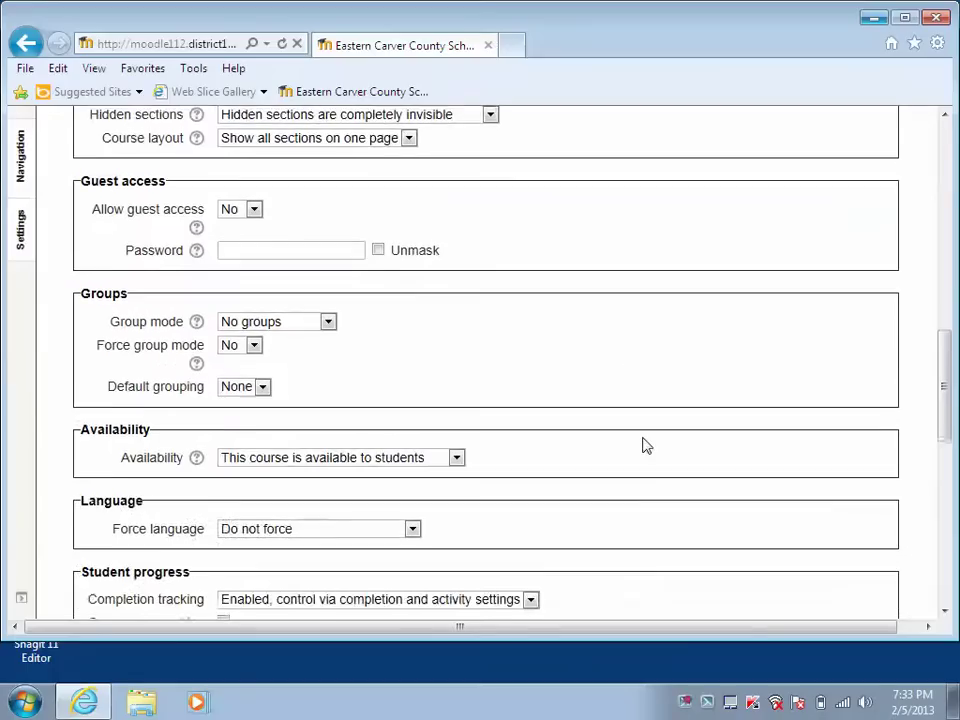
pyautogui.click(256, 204)
pyautogui.click(232, 216)
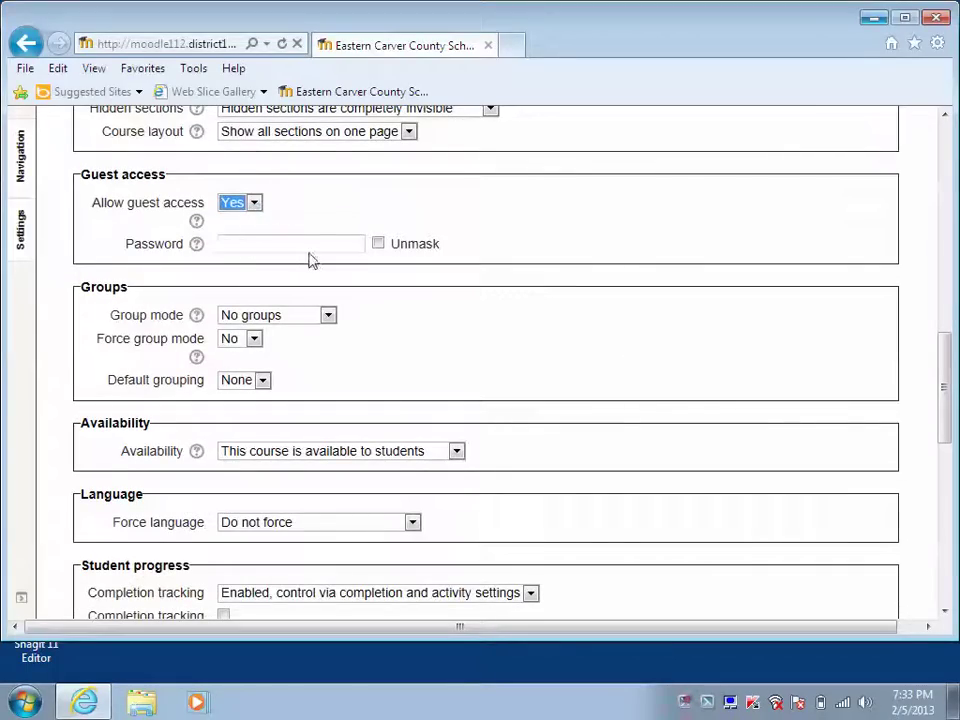
pyautogui.click(258, 198)
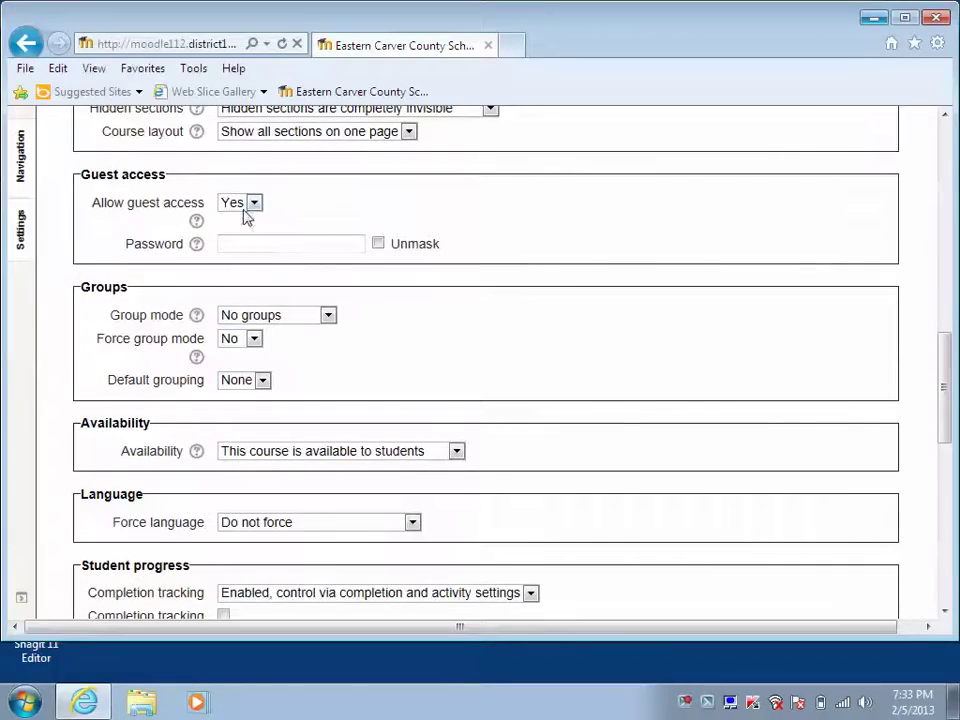
pyautogui.click(246, 217)
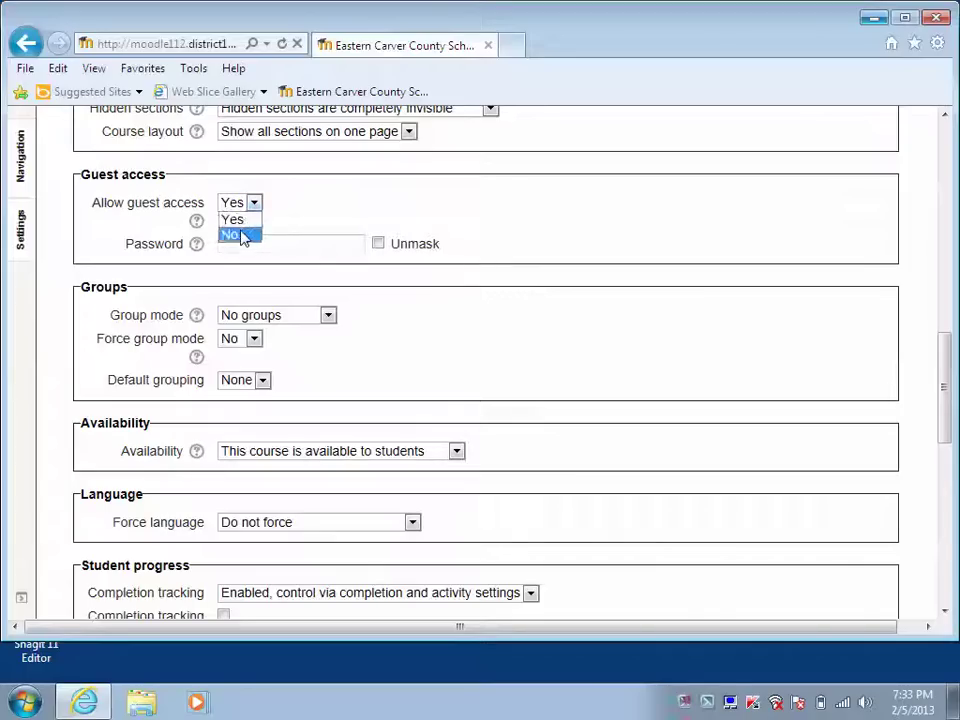
pyautogui.click(242, 236)
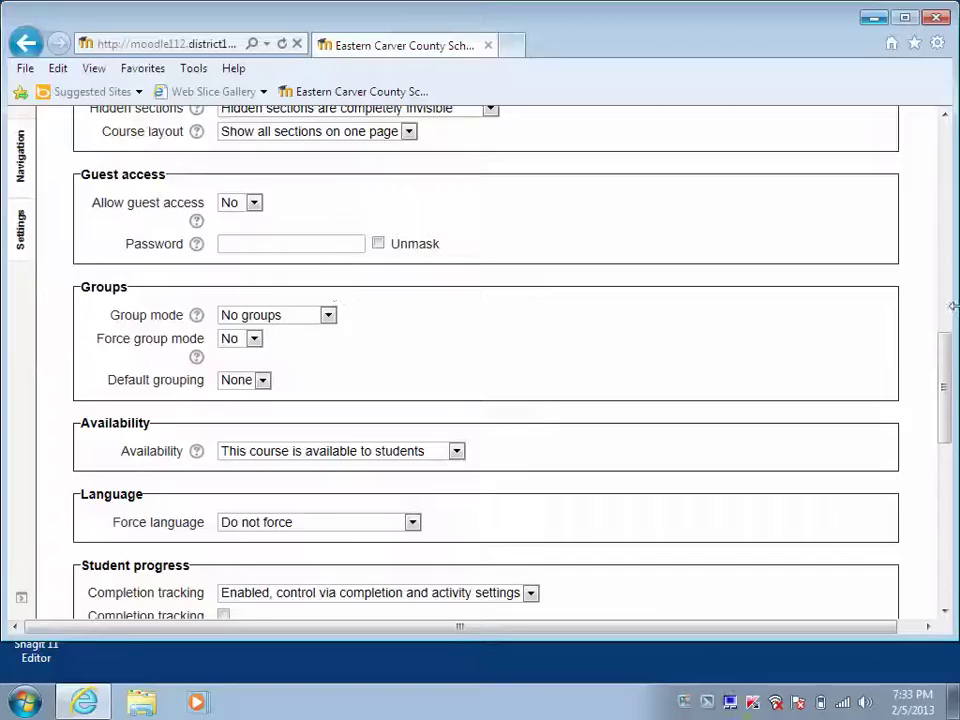
# Set the group mode to Separate groups and Force group mode to Yes, keeping the default grouping at None.
pyautogui.moveTo(948, 362); pyautogui.dragTo(948, 391)
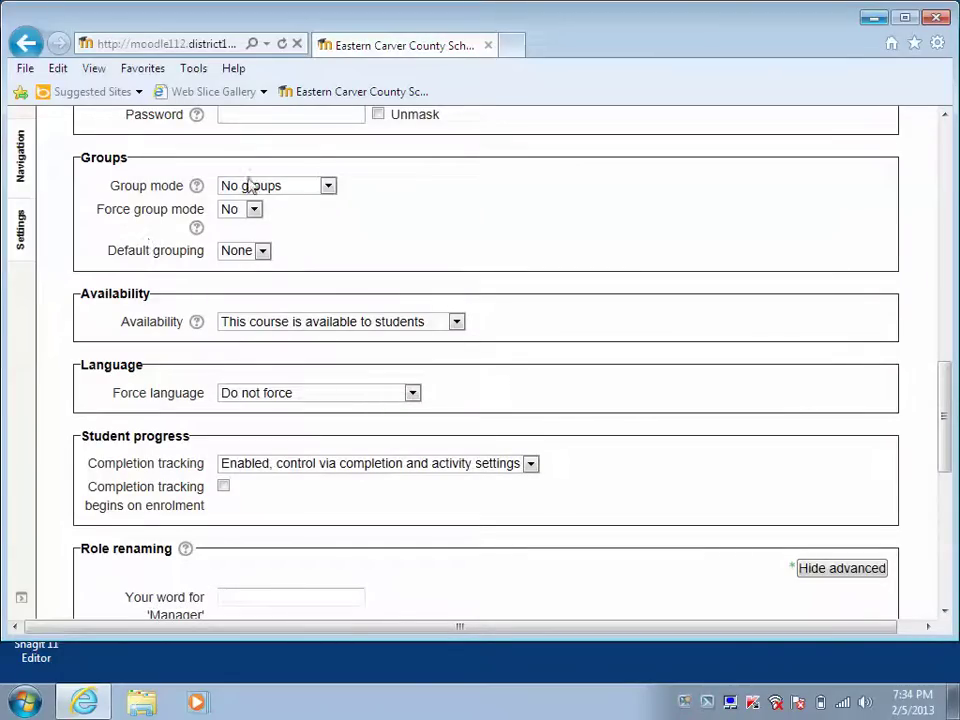
pyautogui.click(330, 188)
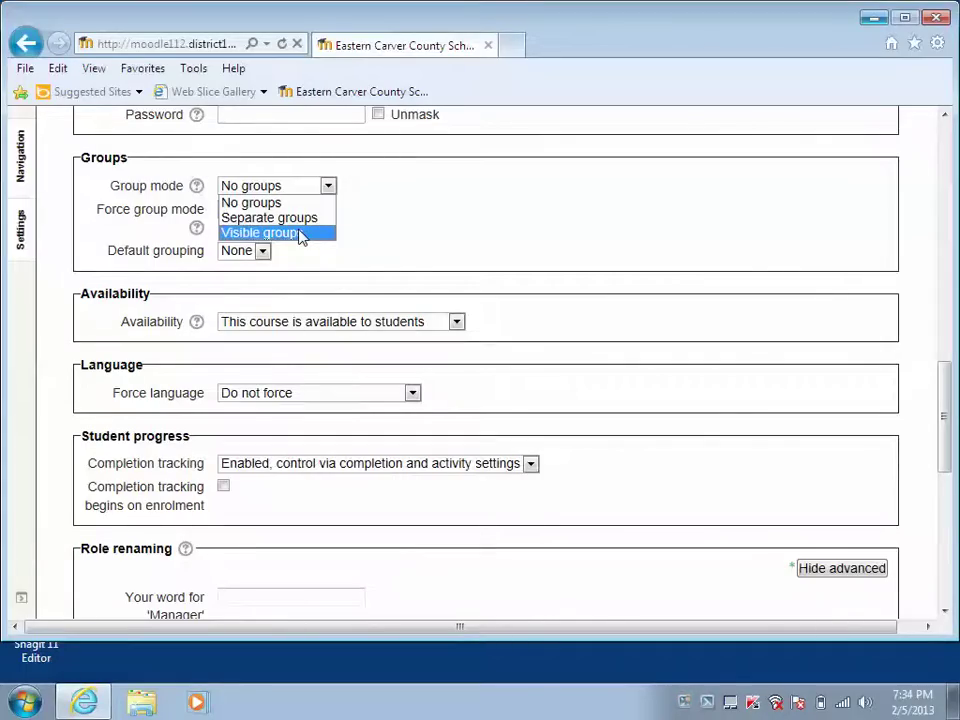
pyautogui.press('Up')
pyautogui.press('Return')
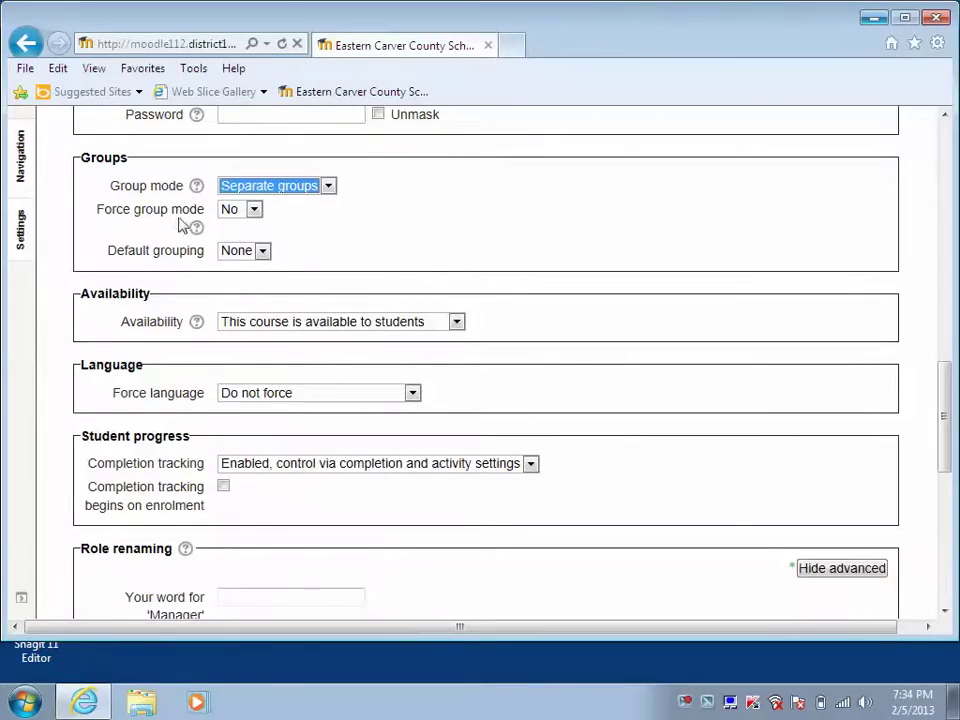
pyautogui.click(256, 214)
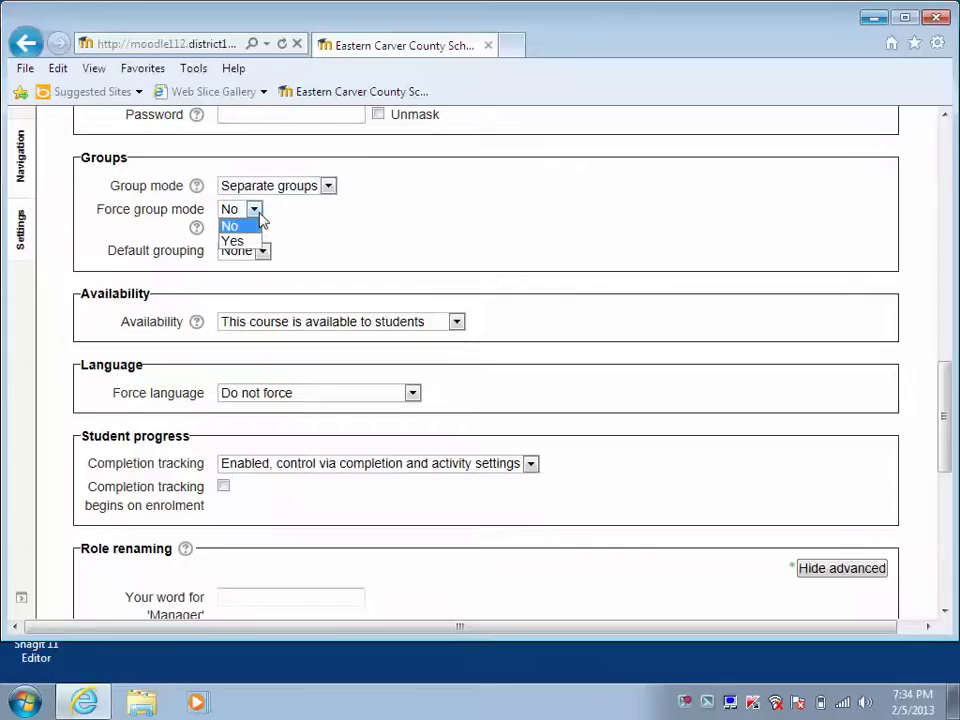
pyautogui.click(250, 241)
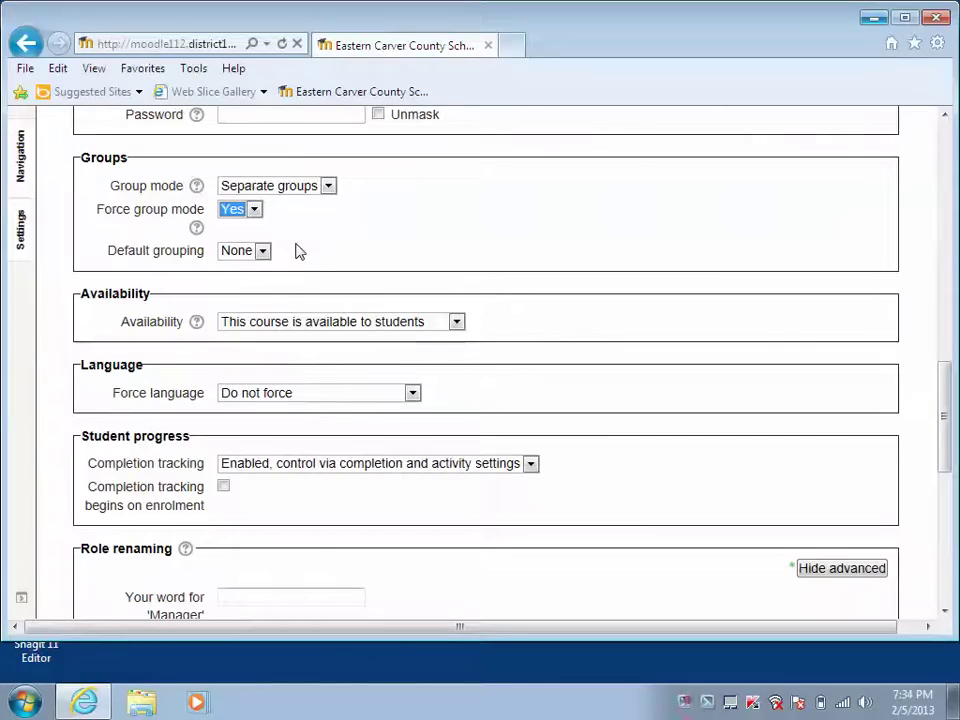
pyautogui.click(263, 252)
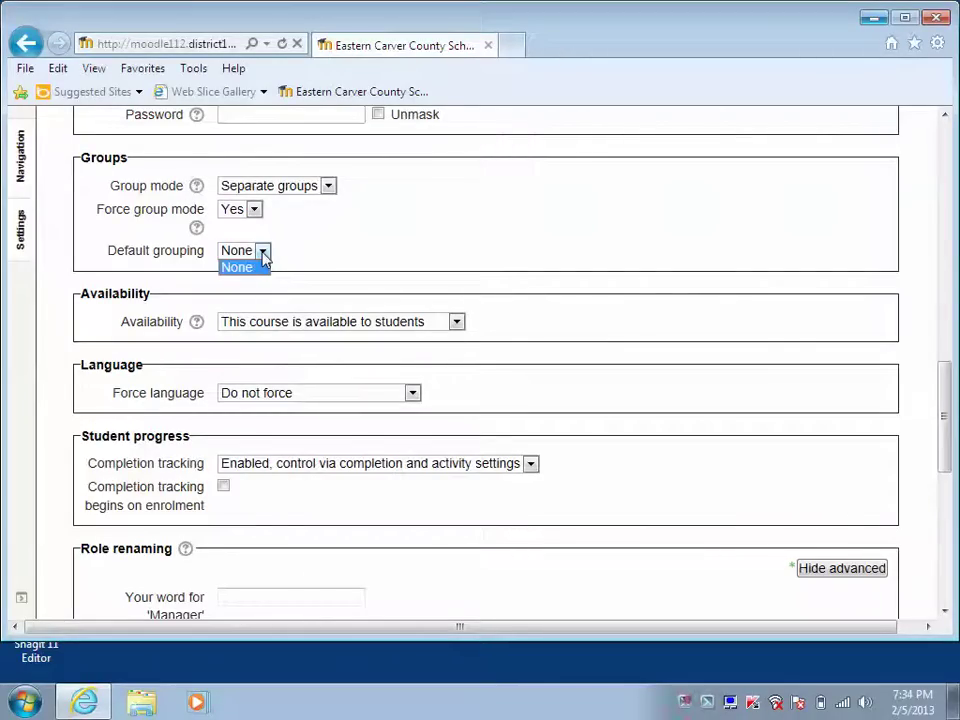
pyautogui.click(263, 258)
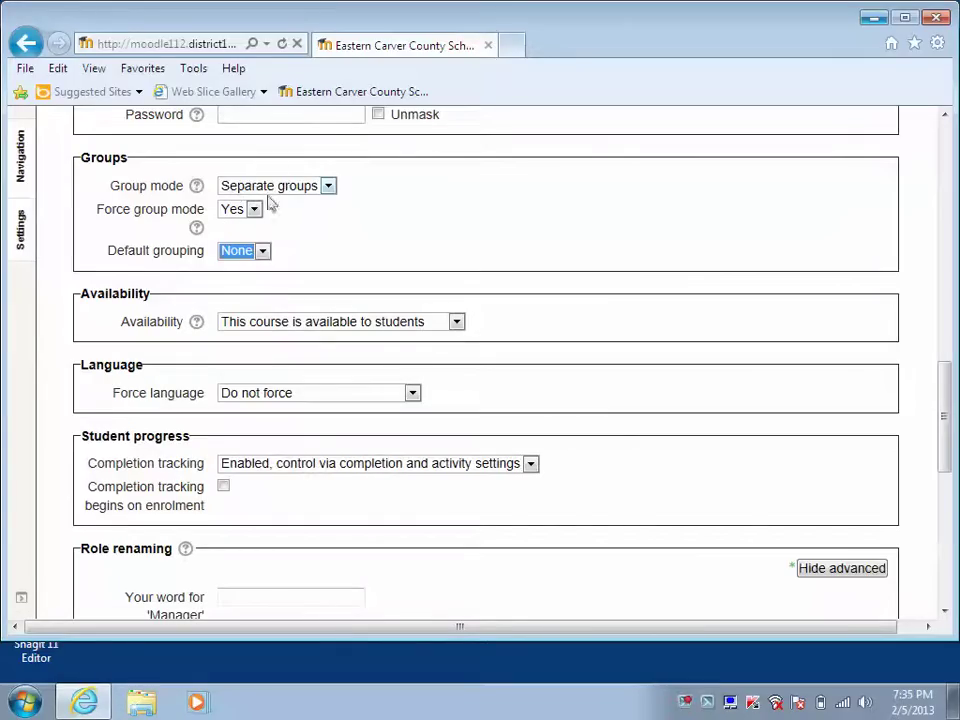
# Keep the course available to students and the Force language setting at Do not force.
pyautogui.click(459, 324)
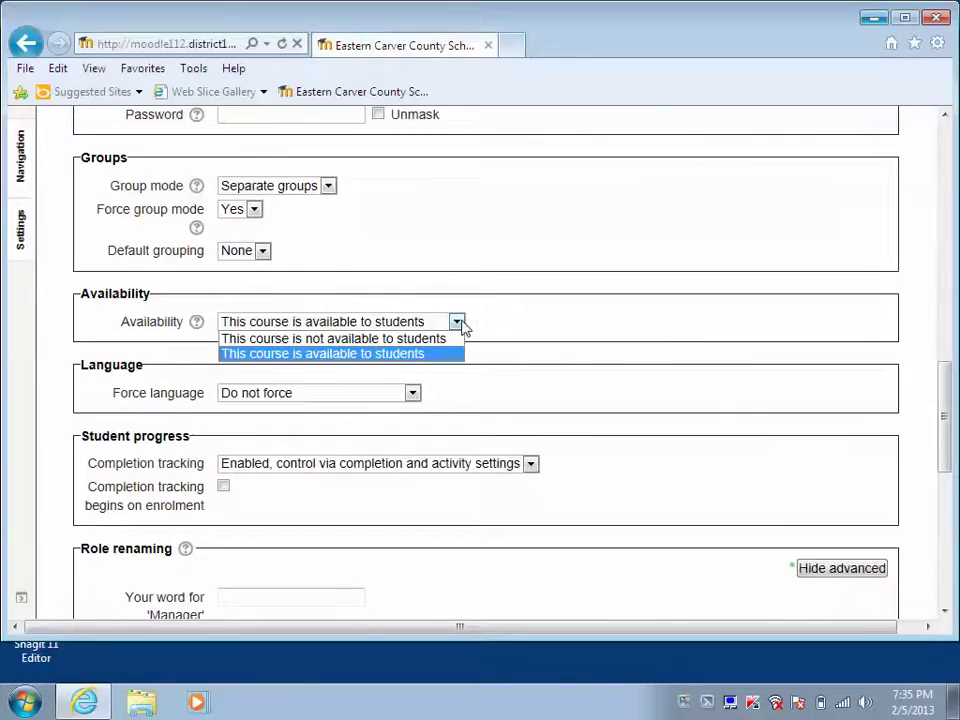
pyautogui.click(444, 354)
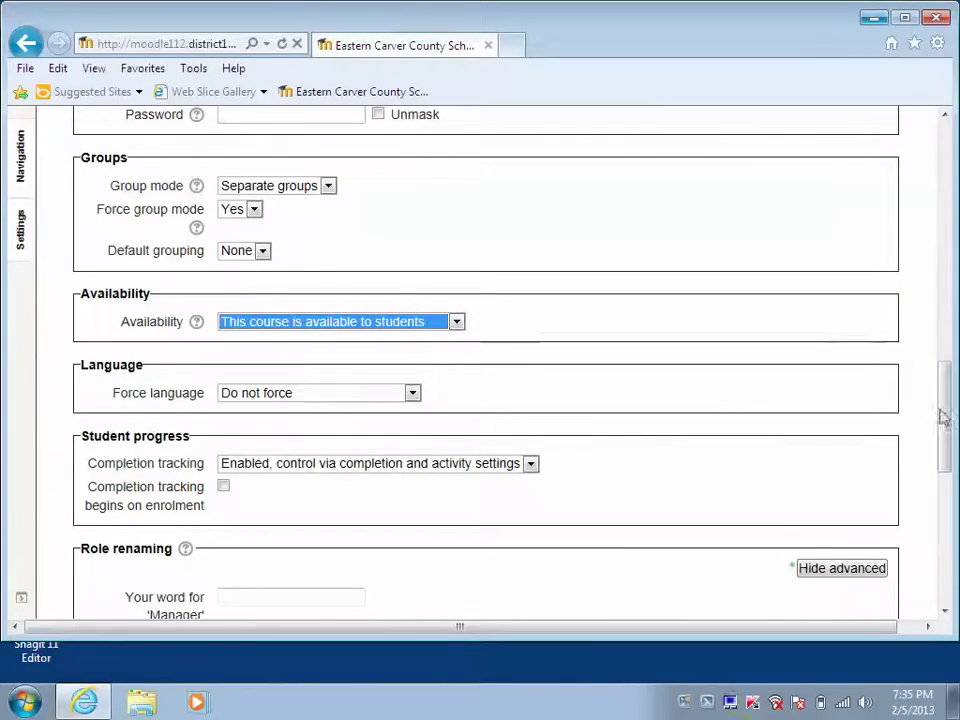
pyautogui.moveTo(944, 408); pyautogui.dragTo(945, 450)
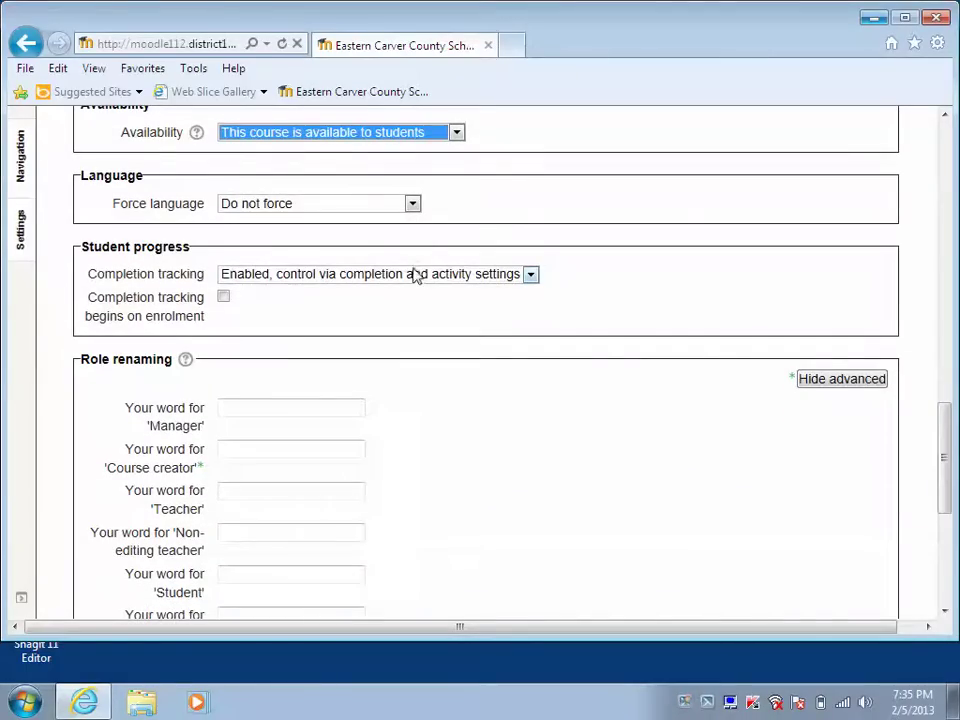
pyautogui.click(413, 205)
pyautogui.click(413, 205)
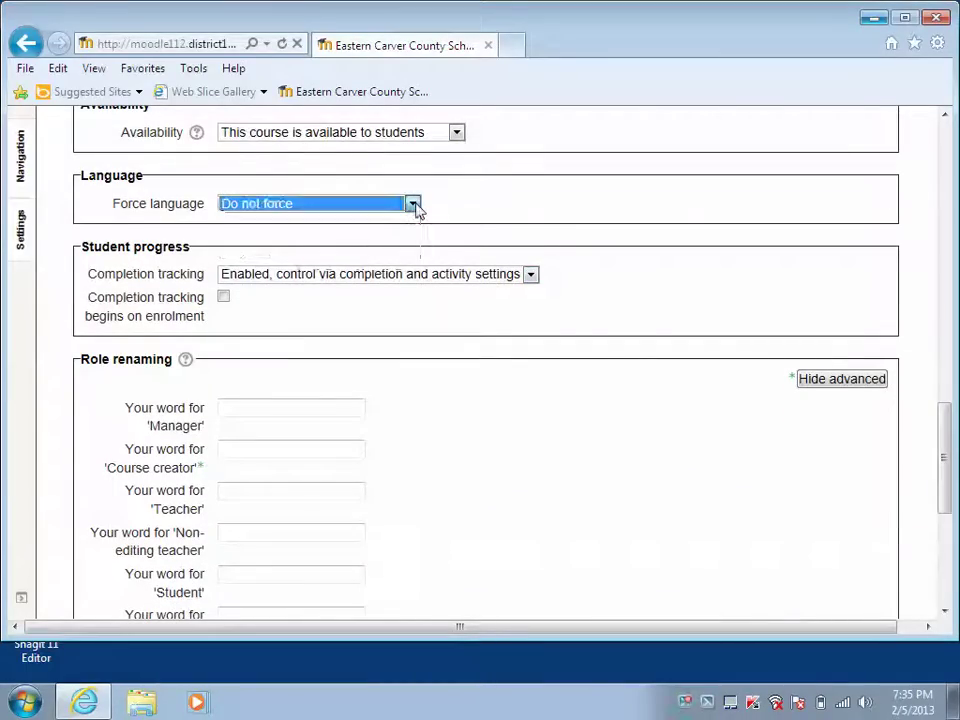
# Have completion tracking begin on enrolment and keep it enabled with control via completion and activity settings.
pyautogui.click(223, 298)
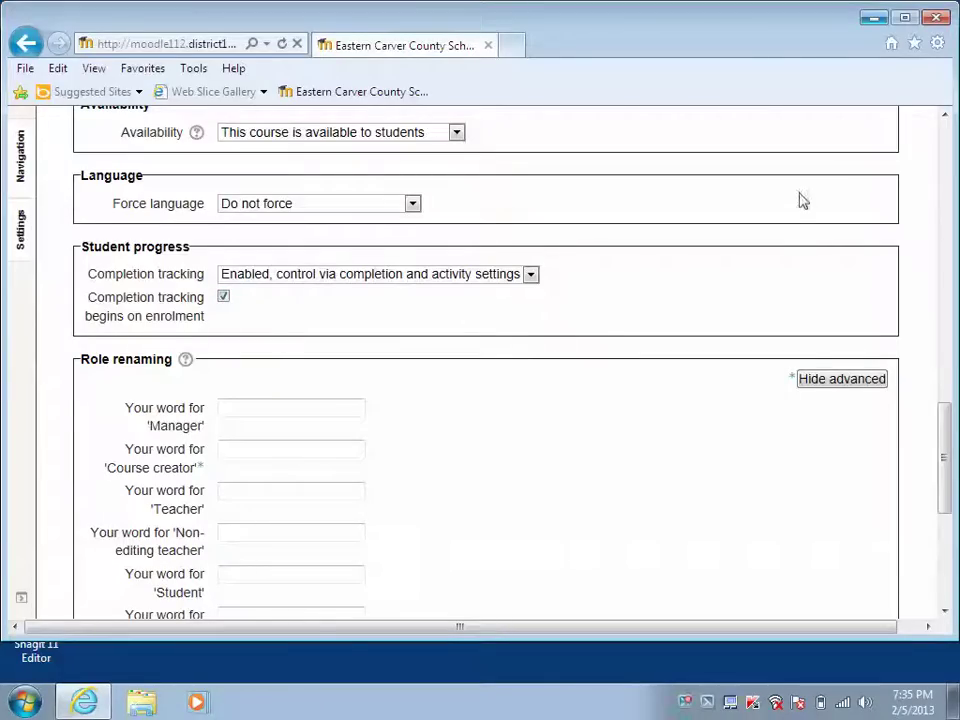
pyautogui.scroll(-3, 799, 336)
pyautogui.scroll(2, 800, 334)
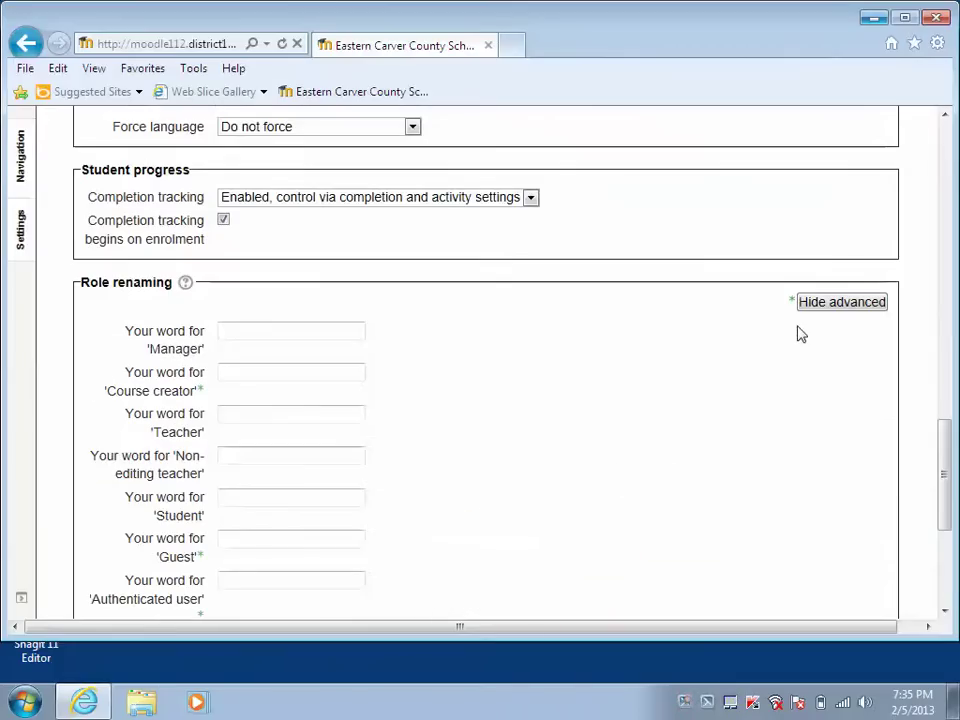
pyautogui.moveTo(948, 508); pyautogui.dragTo(945, 464)
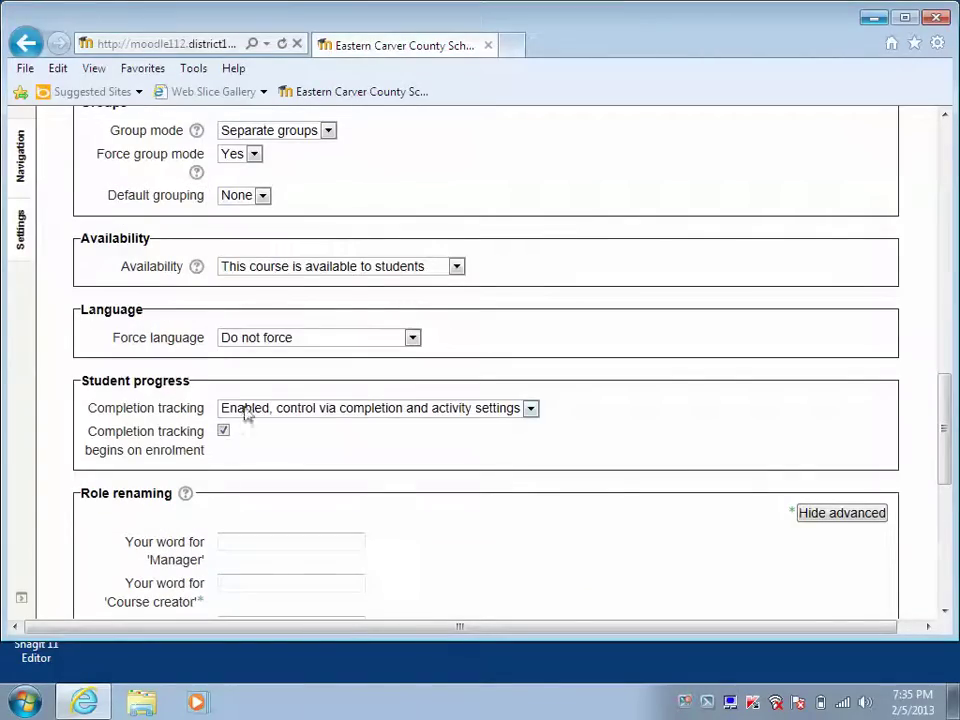
pyautogui.click(337, 409)
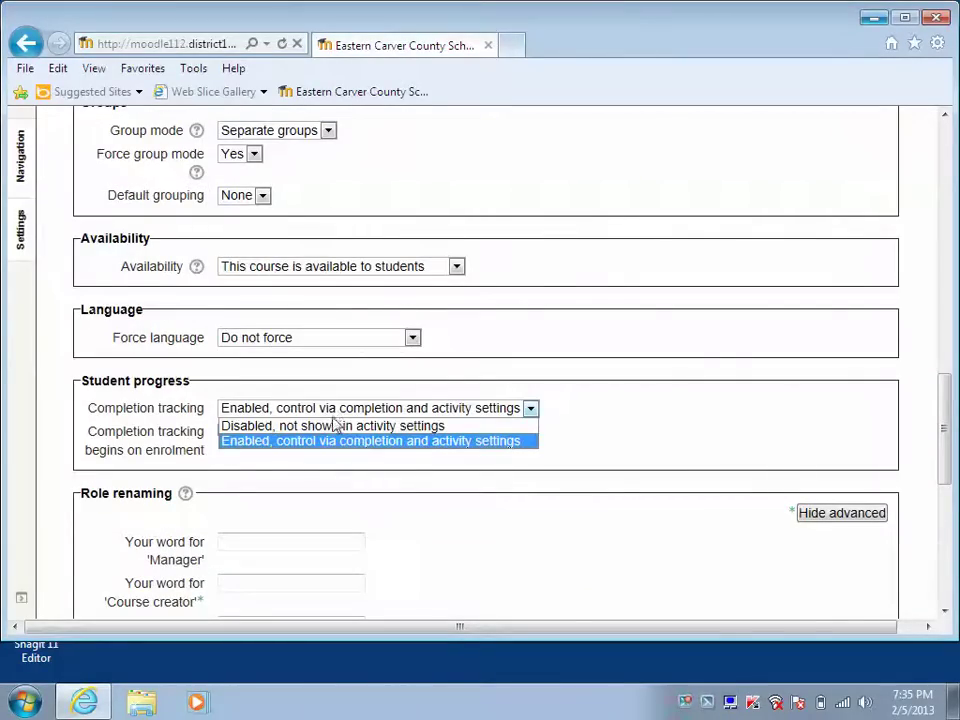
pyautogui.click(333, 441)
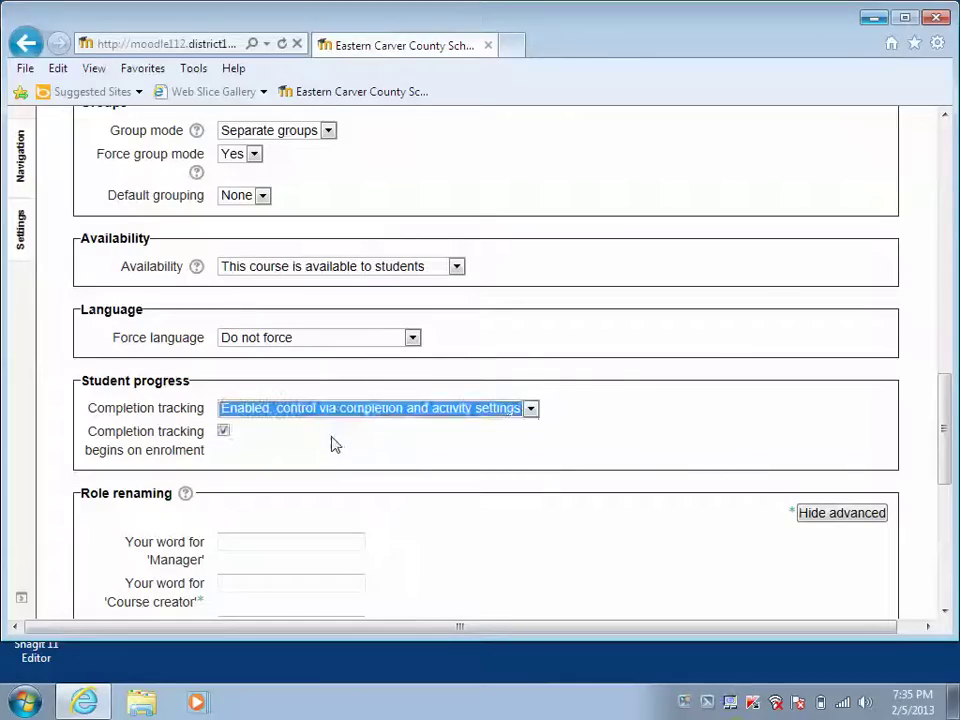
# Leave all role renaming fields blank and save the course settings.
pyautogui.moveTo(945, 428)
pyautogui.mouseDown()
pyautogui.moveTo(940, 503)
pyautogui.moveTo(944, 431)
pyautogui.mouseUp()
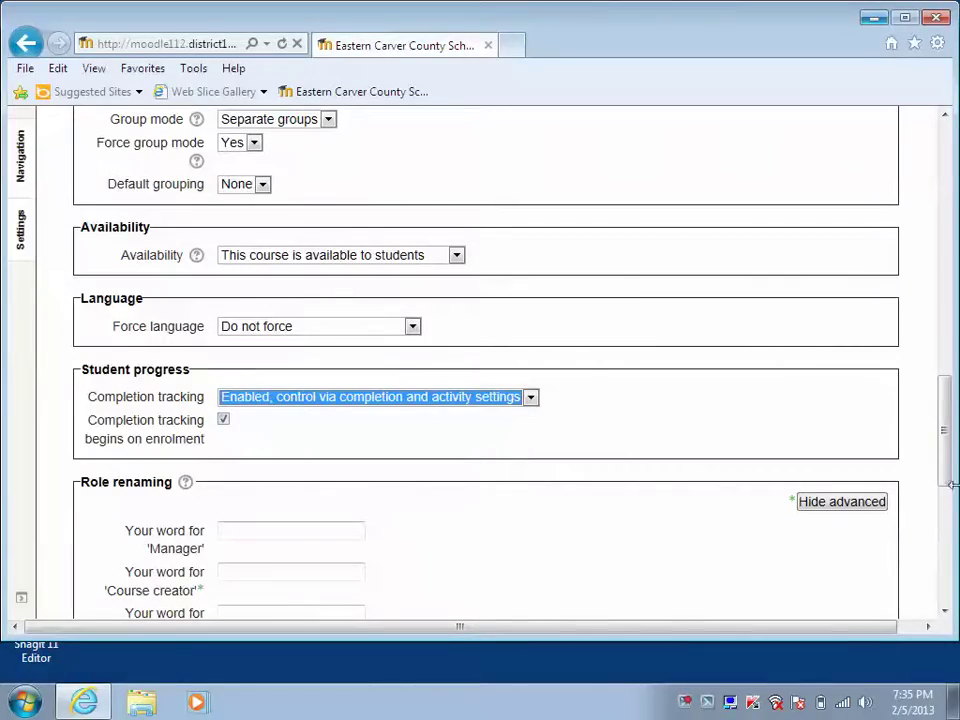
pyautogui.moveTo(945, 456); pyautogui.dragTo(944, 555)
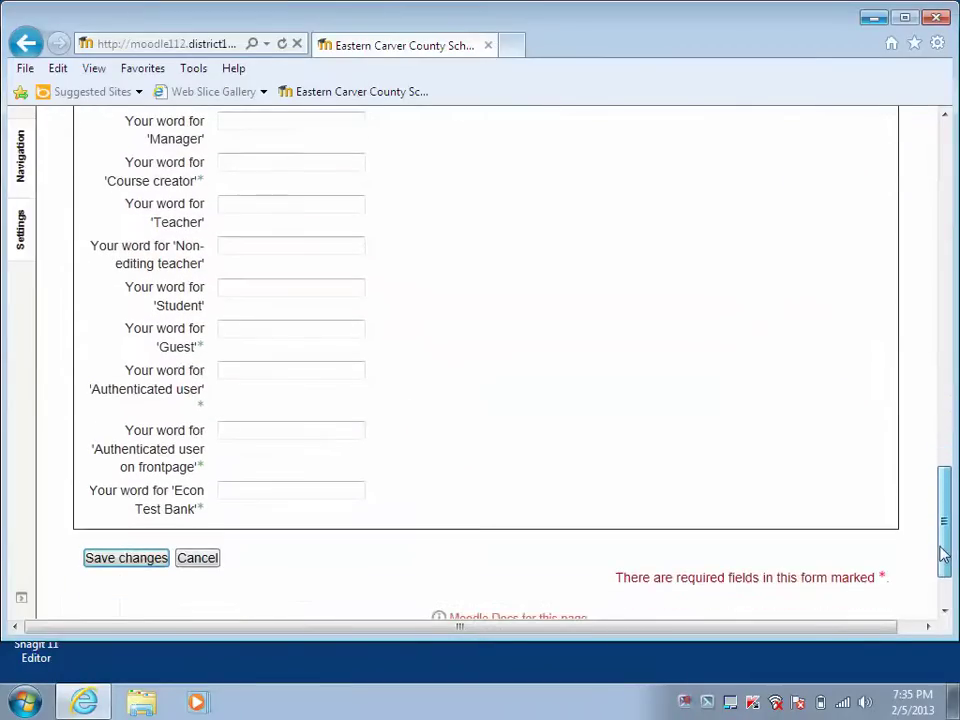
pyautogui.scroll(3, 940, 505)
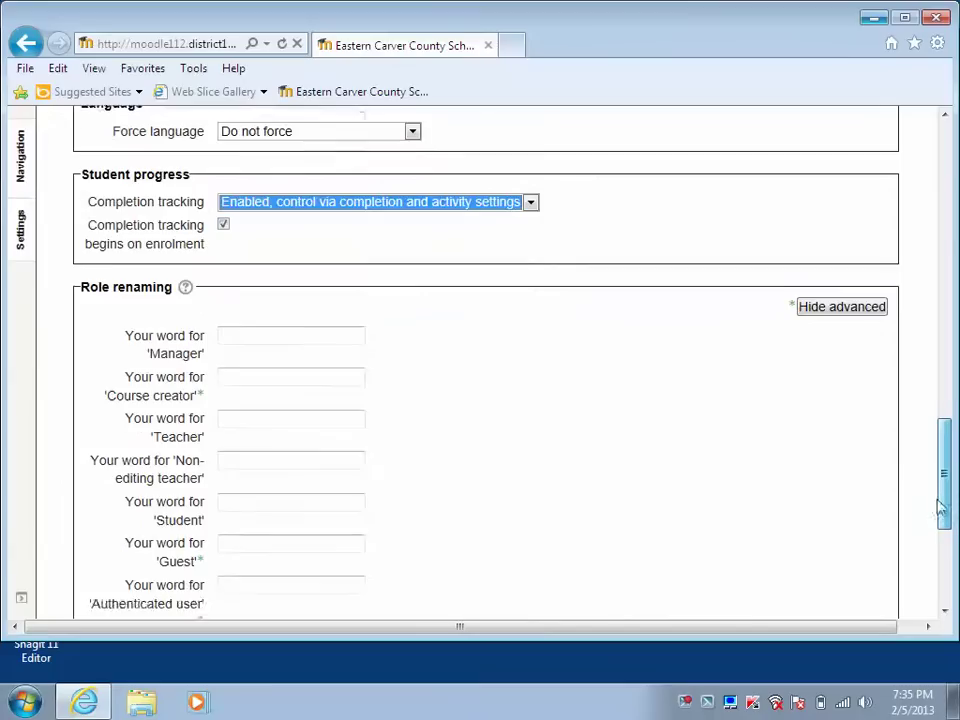
pyautogui.scroll(-3, 665, 497)
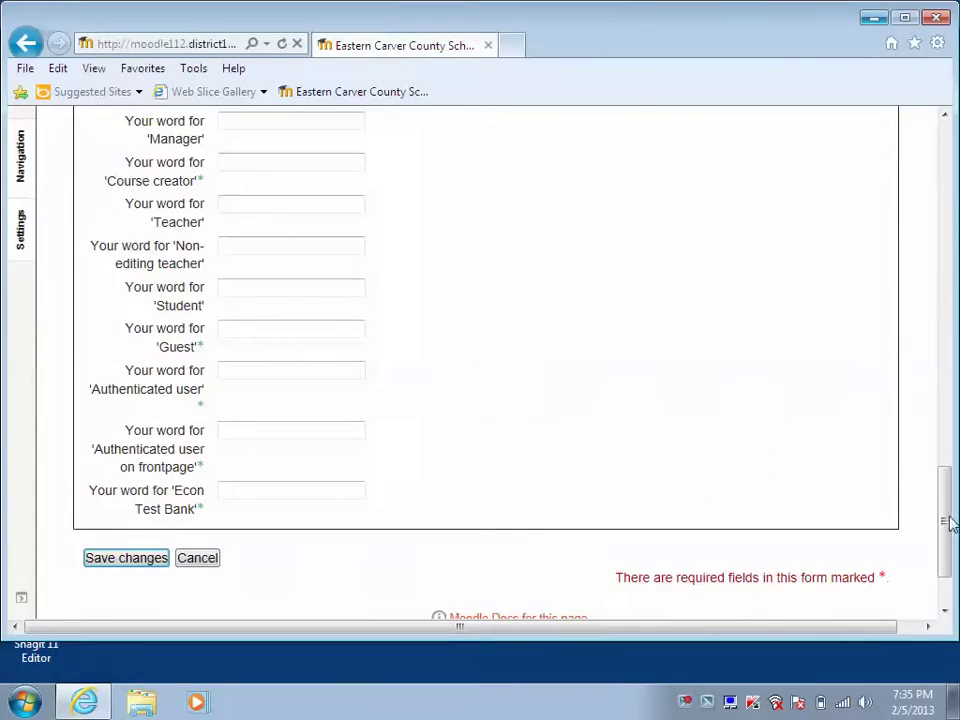
pyautogui.moveTo(945, 521)
pyautogui.mouseDown()
pyautogui.moveTo(945, 497)
pyautogui.moveTo(945, 510)
pyautogui.mouseUp()
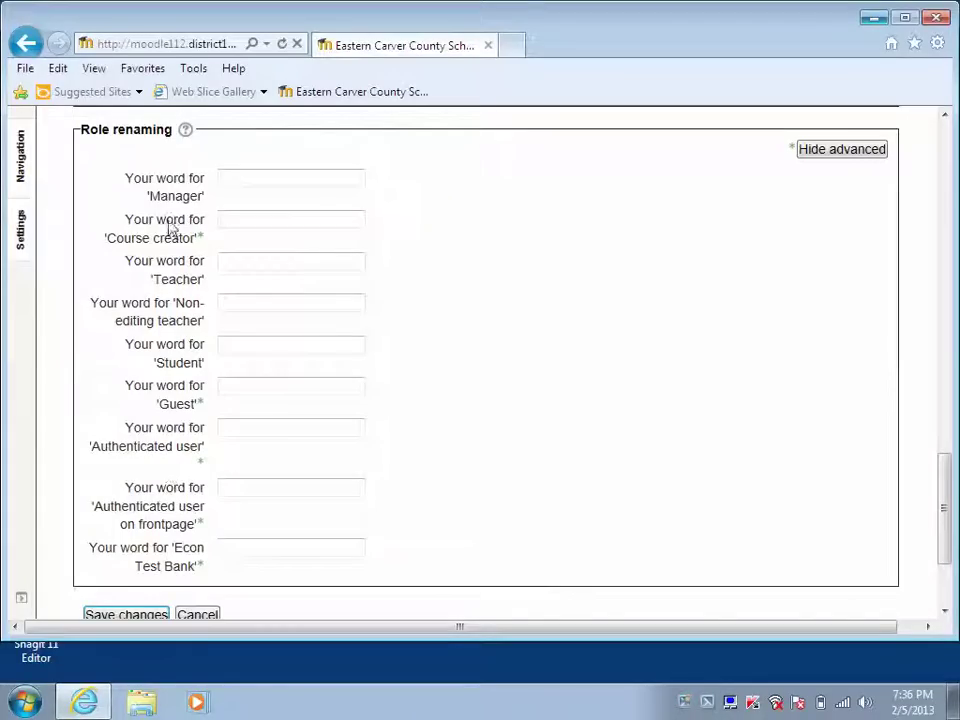
pyautogui.click(177, 413)
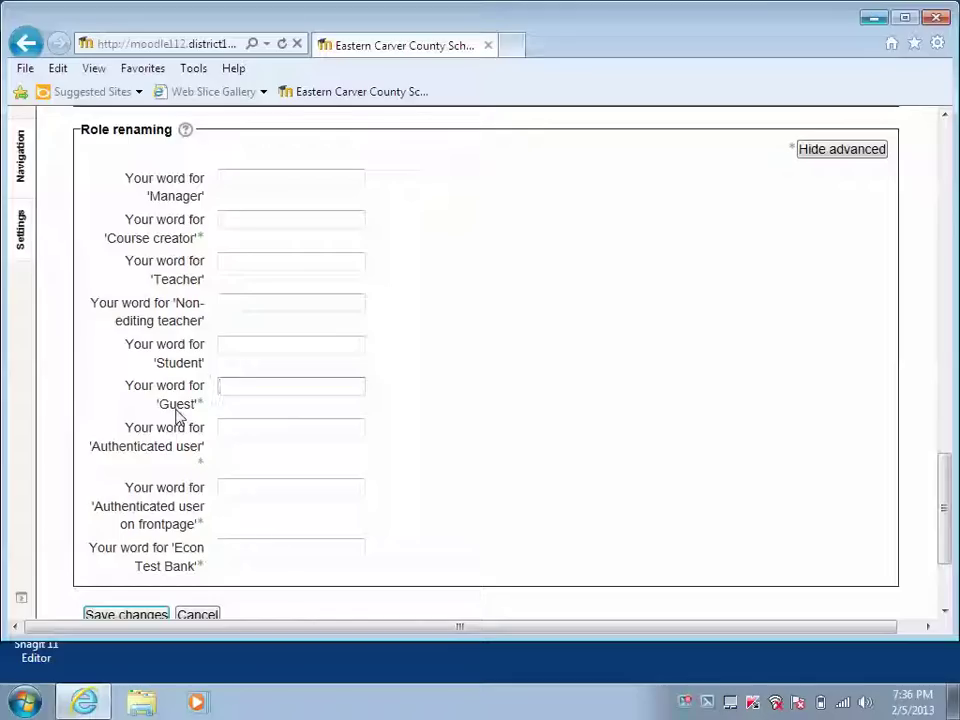
pyautogui.click(148, 617)
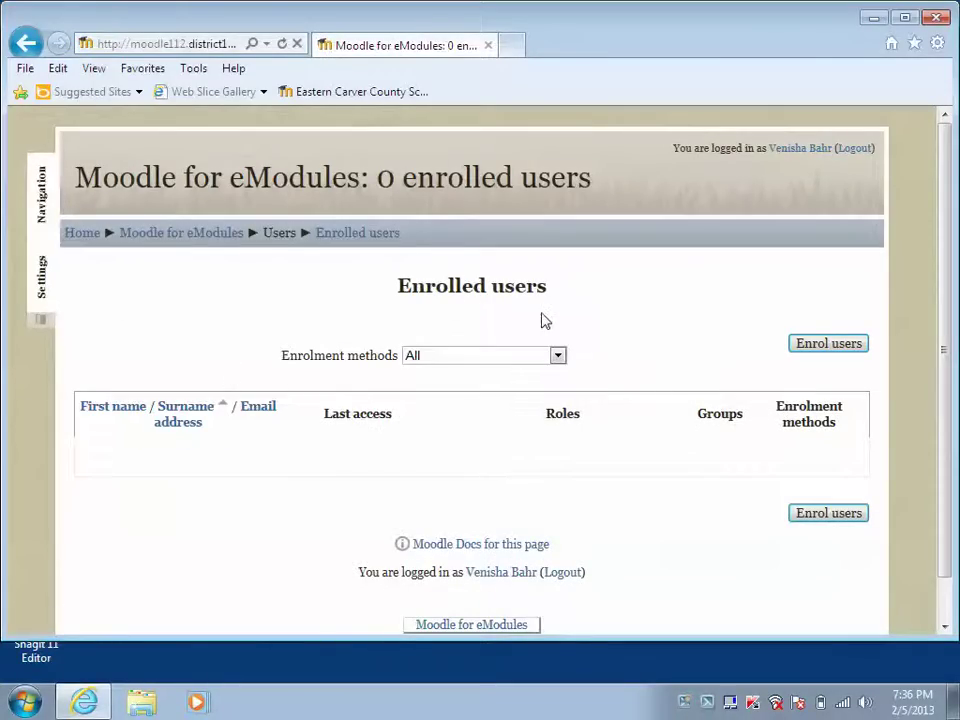
# Open the course administration settings of the new course.
pyautogui.moveTo(43, 296)
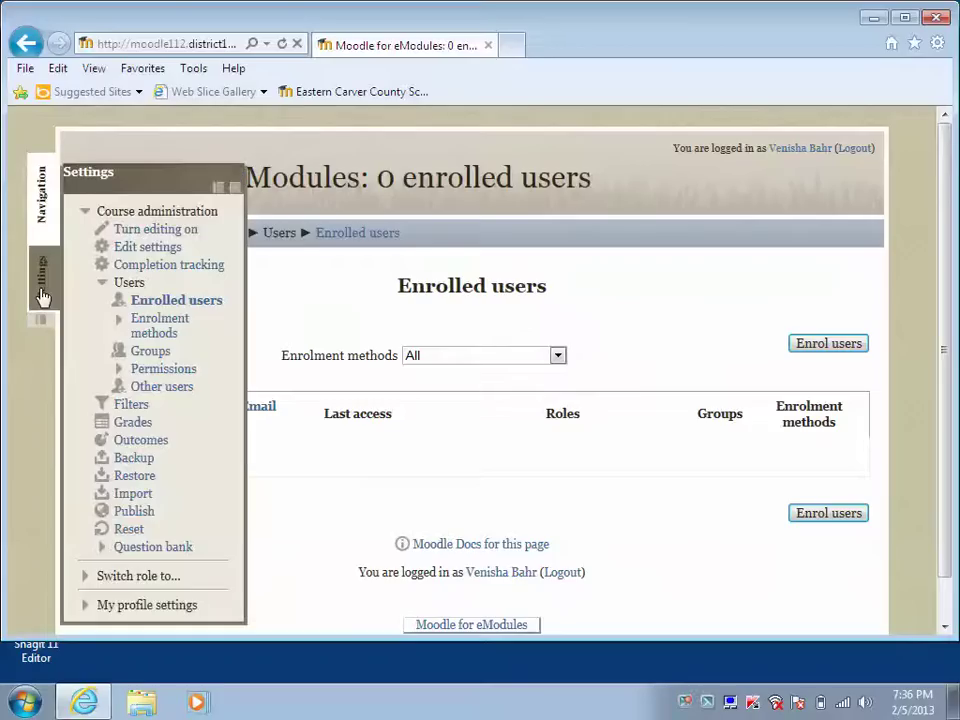